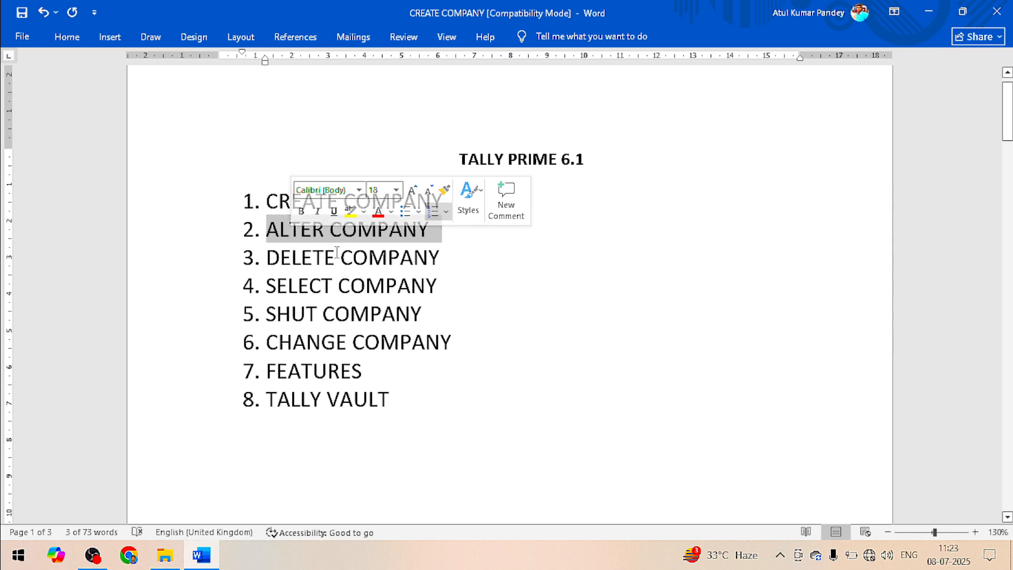
Select the Word list topics, from DELETE COMPANY through TALLY VAULT, then clear the selection
left_click_drag(438, 257, 352, 257)
left_click_drag(460, 284, 350, 285)
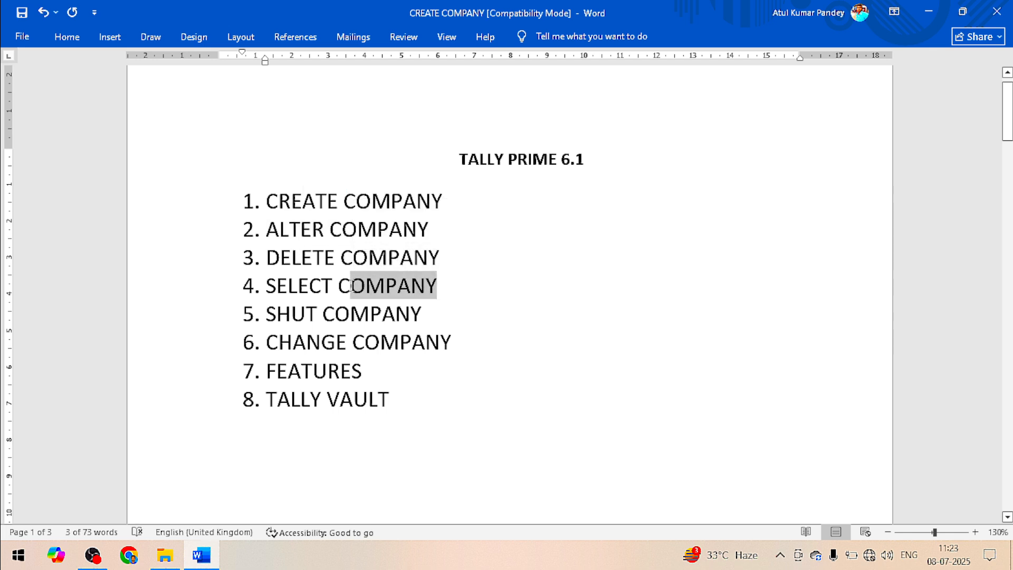
left_click_drag(422, 314, 368, 314)
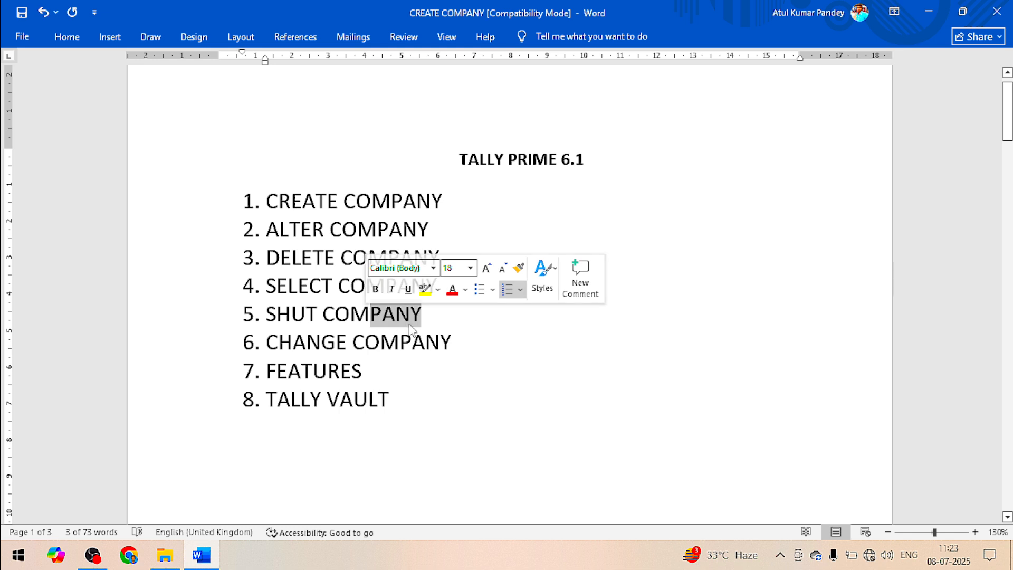
left_click_drag(458, 340, 329, 340)
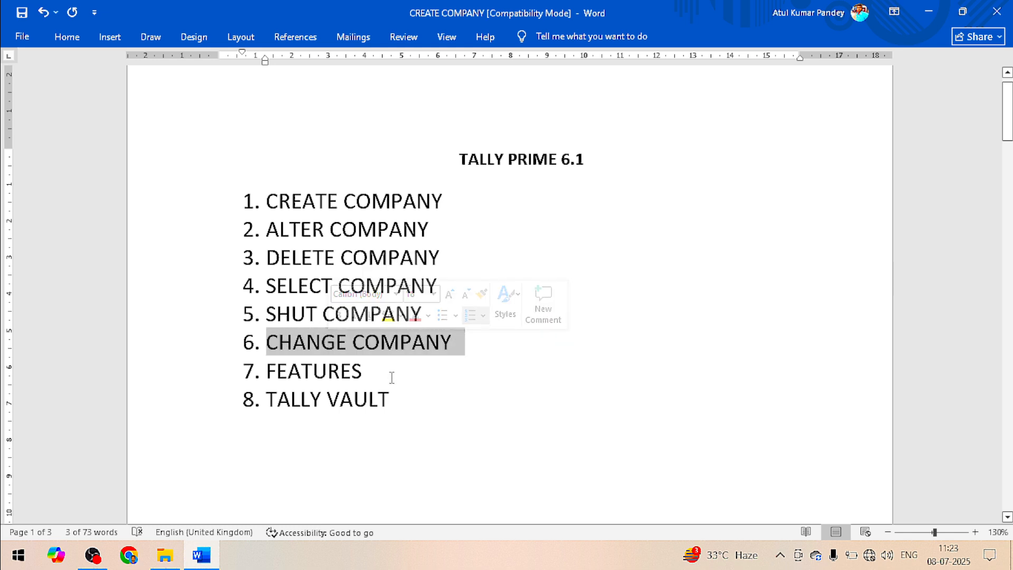
left_click_drag(390, 377, 279, 374)
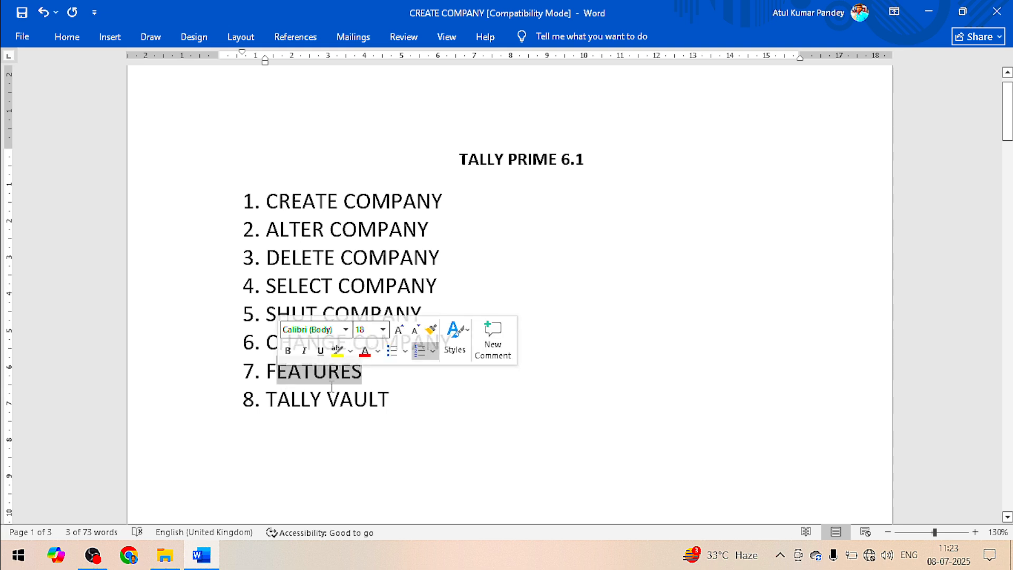
left_click_drag(401, 399, 305, 409)
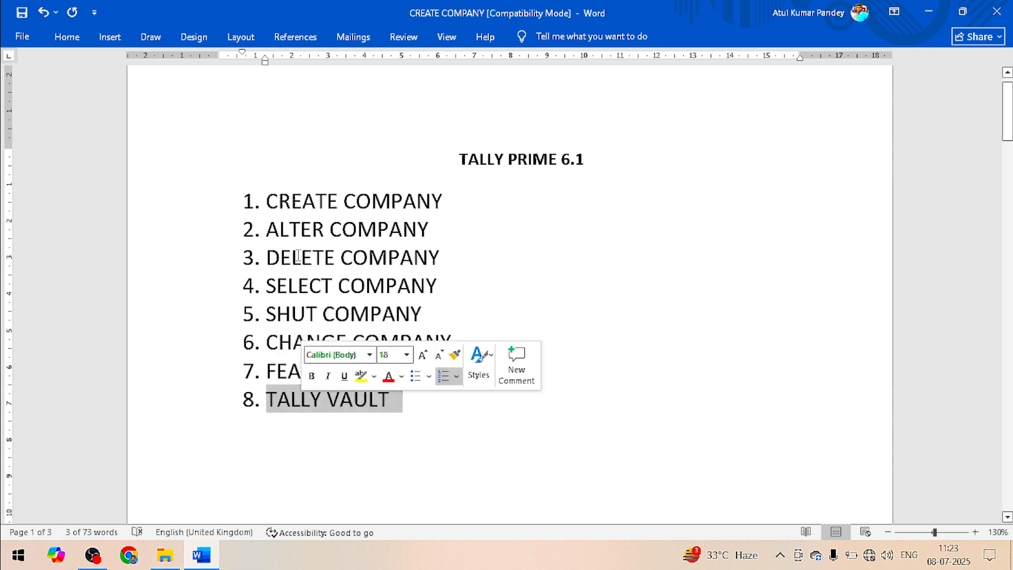
left_click(291, 203)
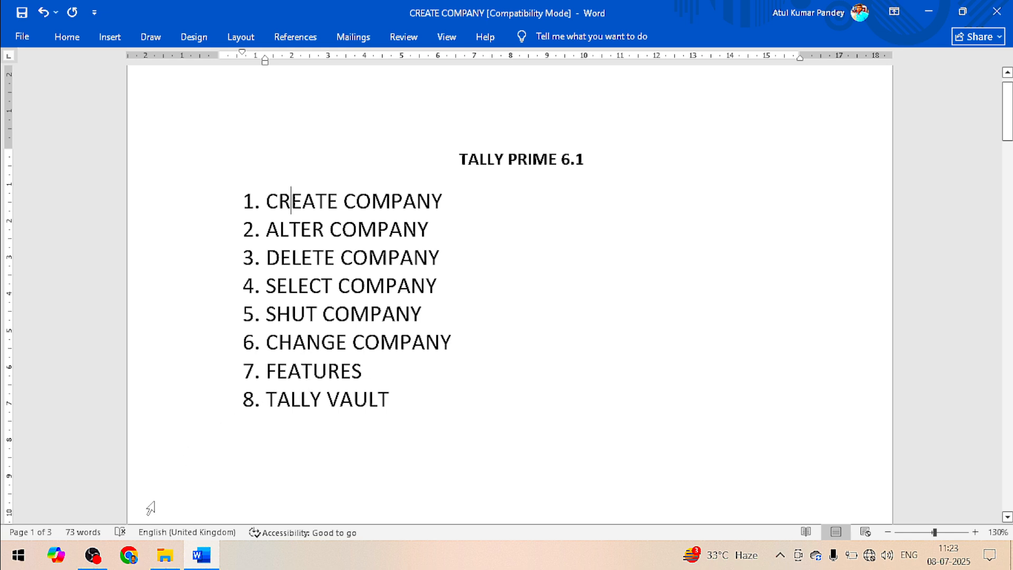
Minimize Word and launch TallyPrime from its desktop icon, searching 'TALL' in Start
left_click(921, 10)
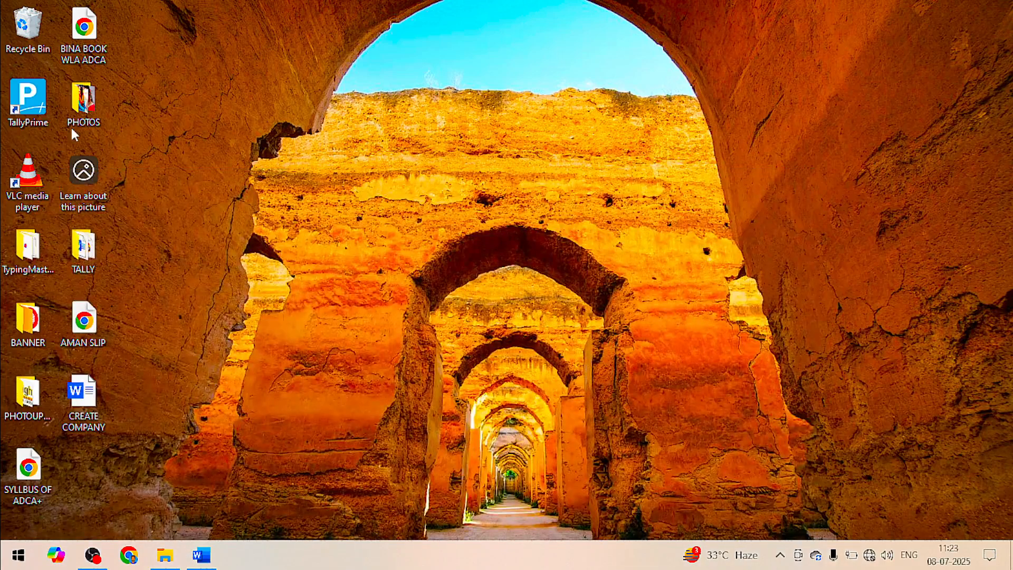
double_click(33, 107)
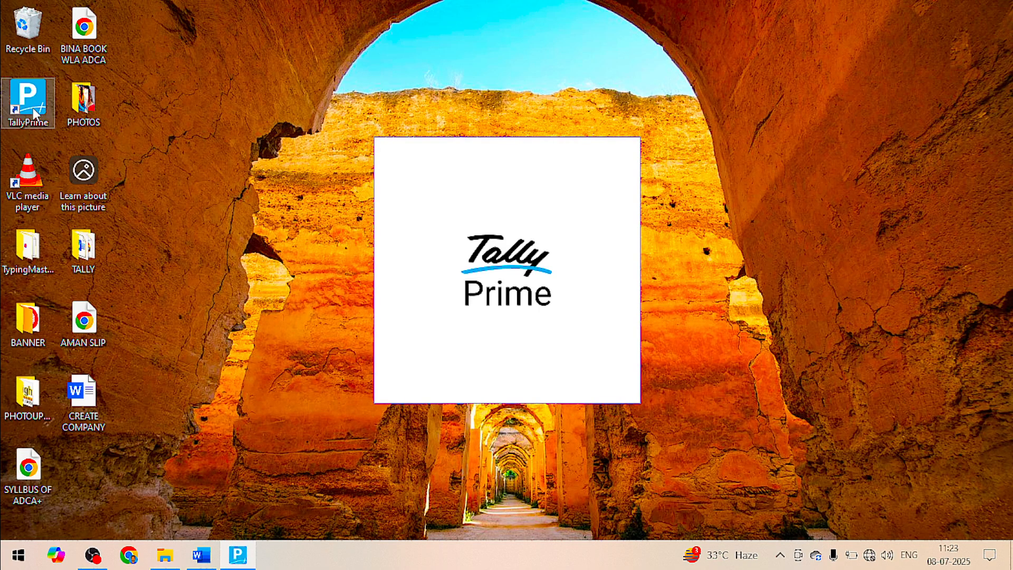
key("super")
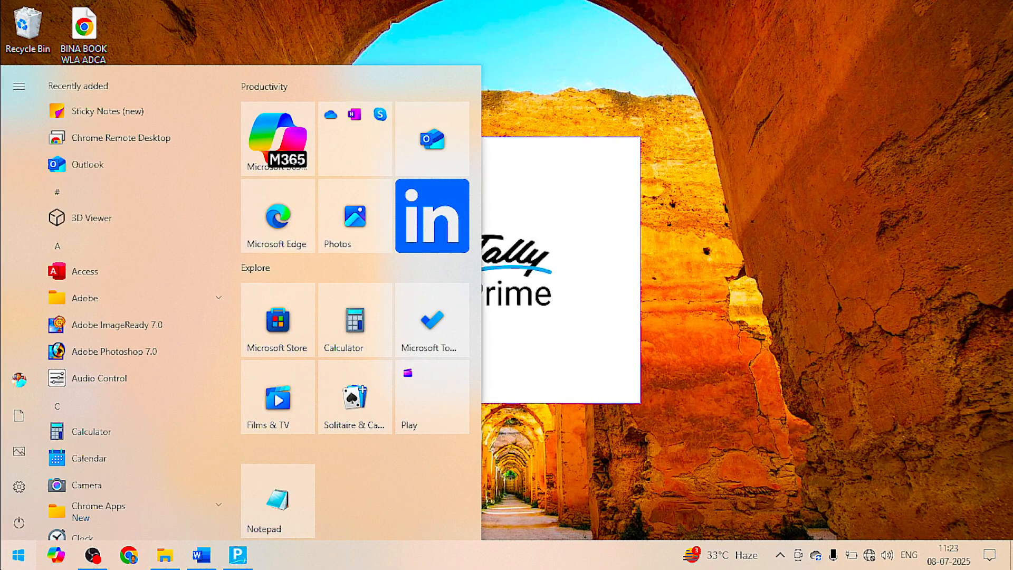
type("TALL")
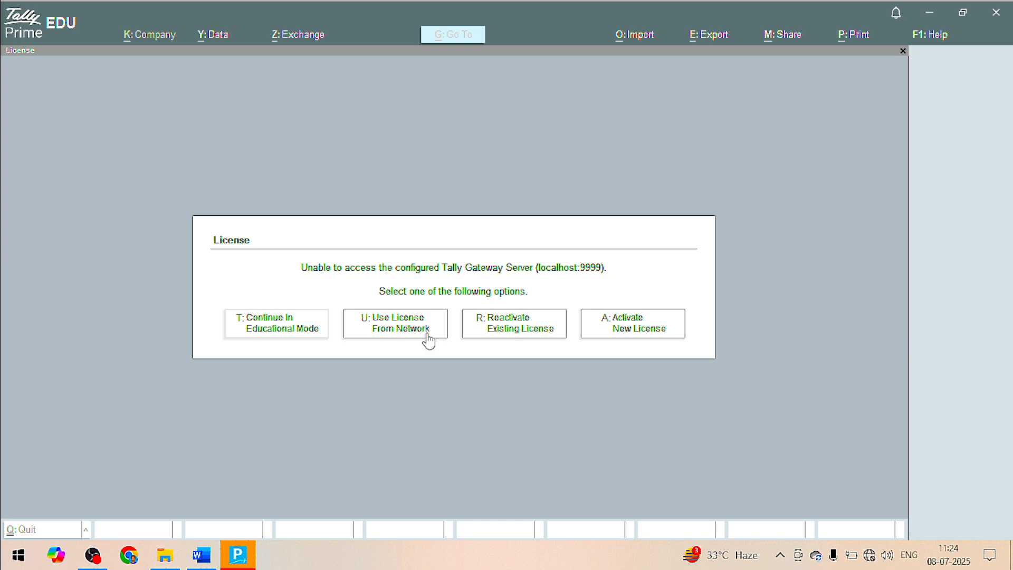
Focus the TallyPrime window and choose Continue In Educational Mode at the License prompt
left_click(258, 292)
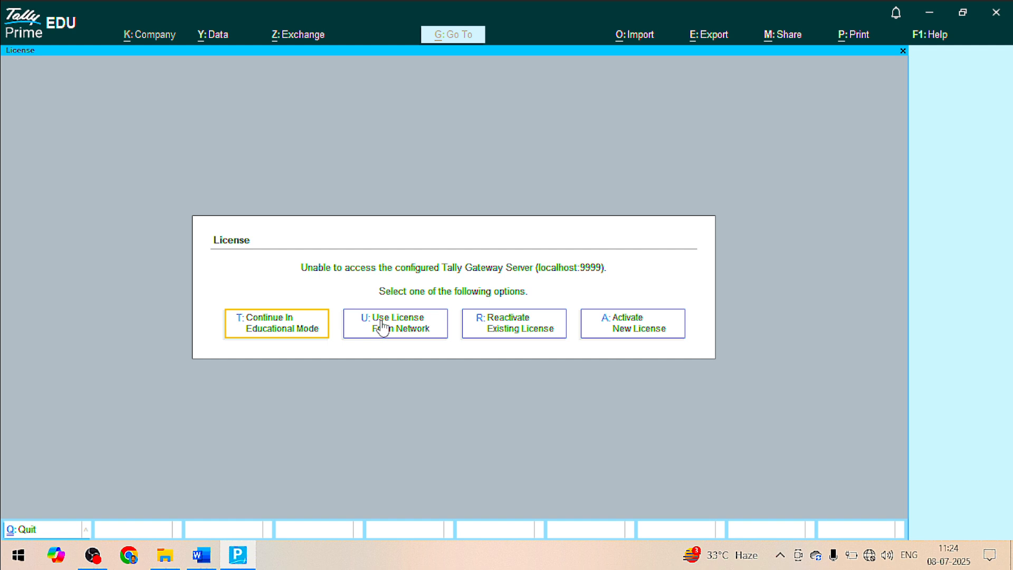
left_click(275, 332)
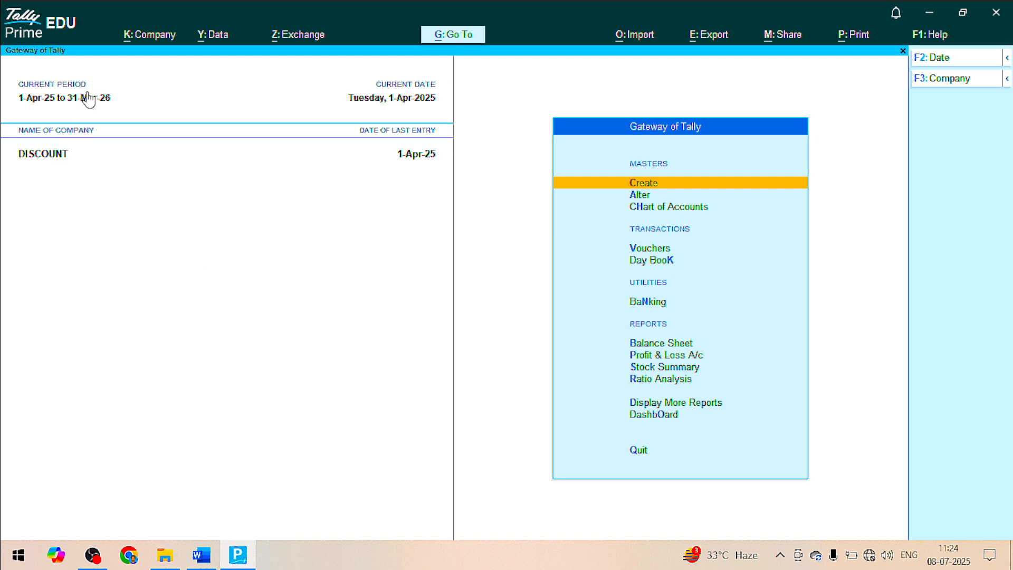
Shut the DISCOUNT company through Company > Shut
left_click(154, 37)
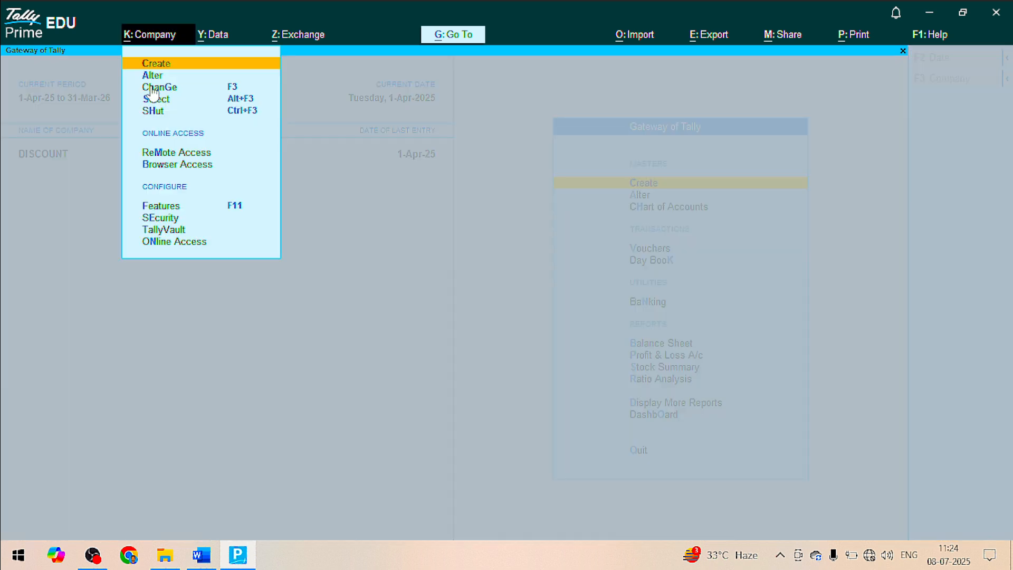
left_click(151, 107)
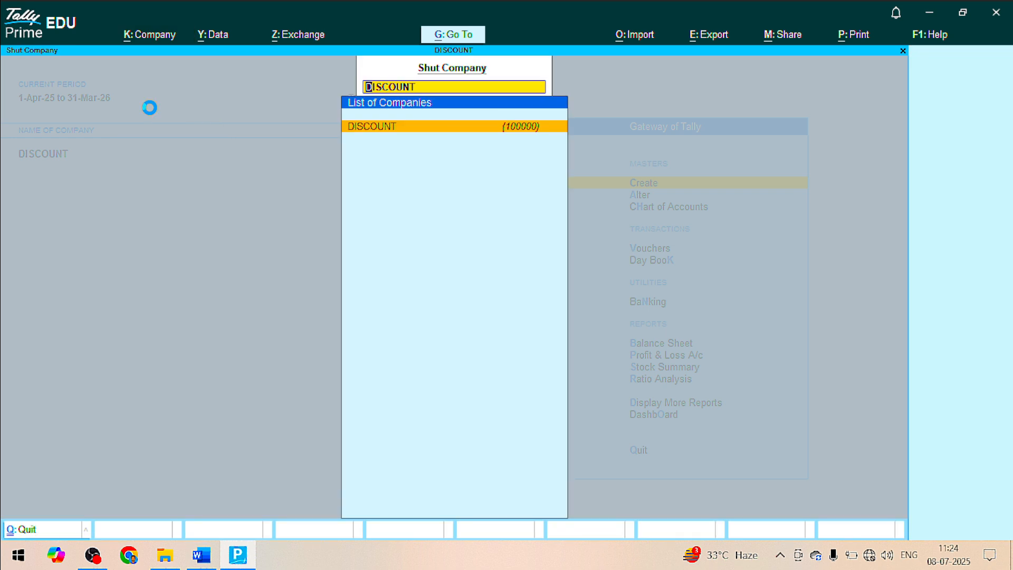
key("Return")
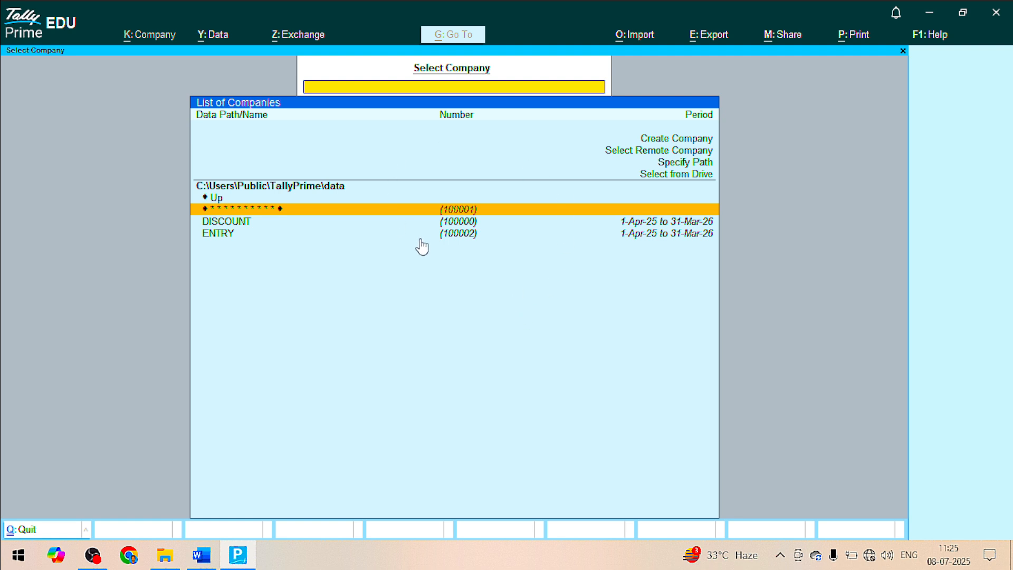
Choose Create Company from the Select Company list to get the Company Creation form
left_click(666, 143)
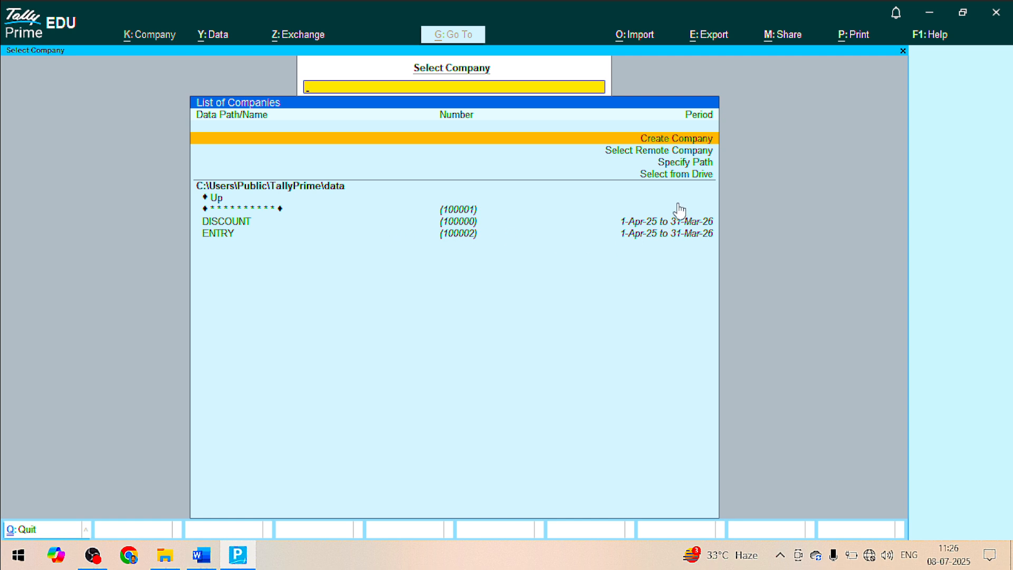
left_click(660, 141)
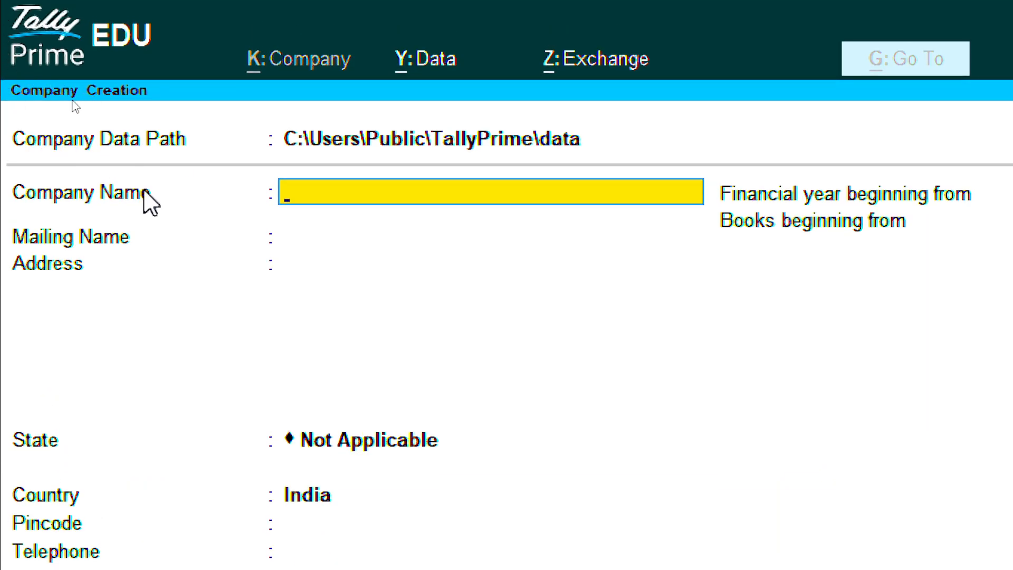
Name the company LENEVO LTD and keep it as the mailing name
left_click(446, 140)
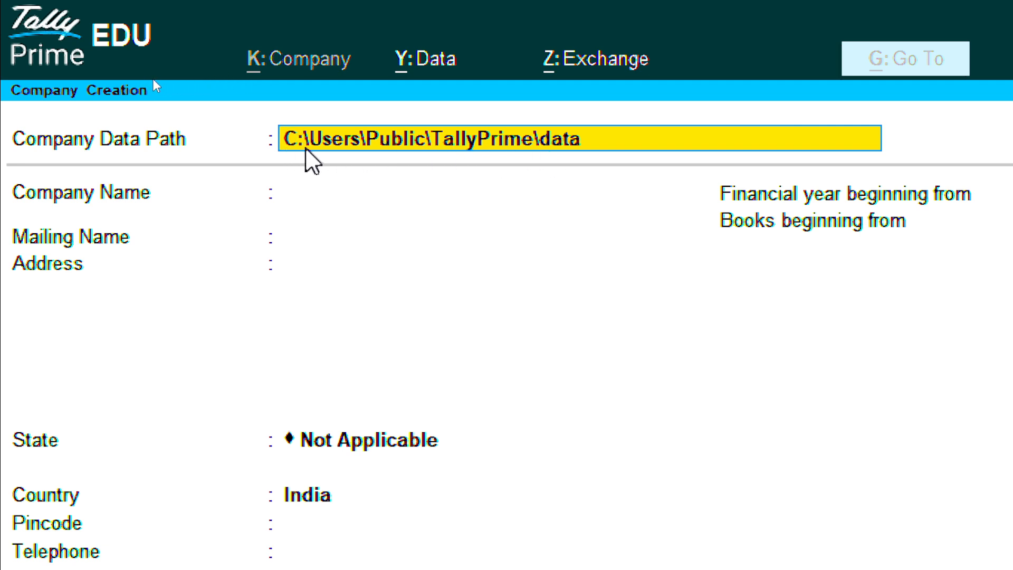
left_click(322, 186)
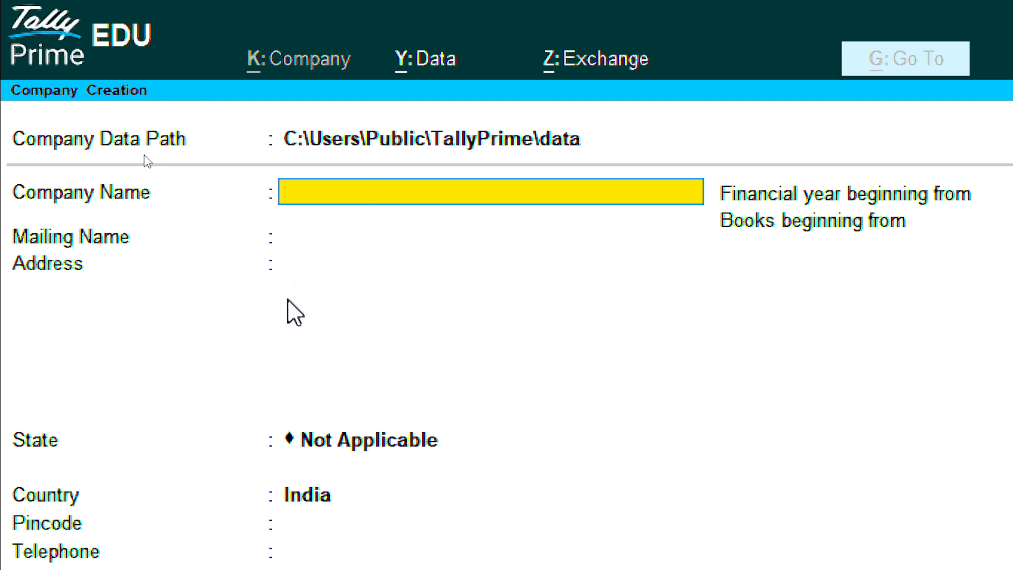
type("LENEVO LTD")
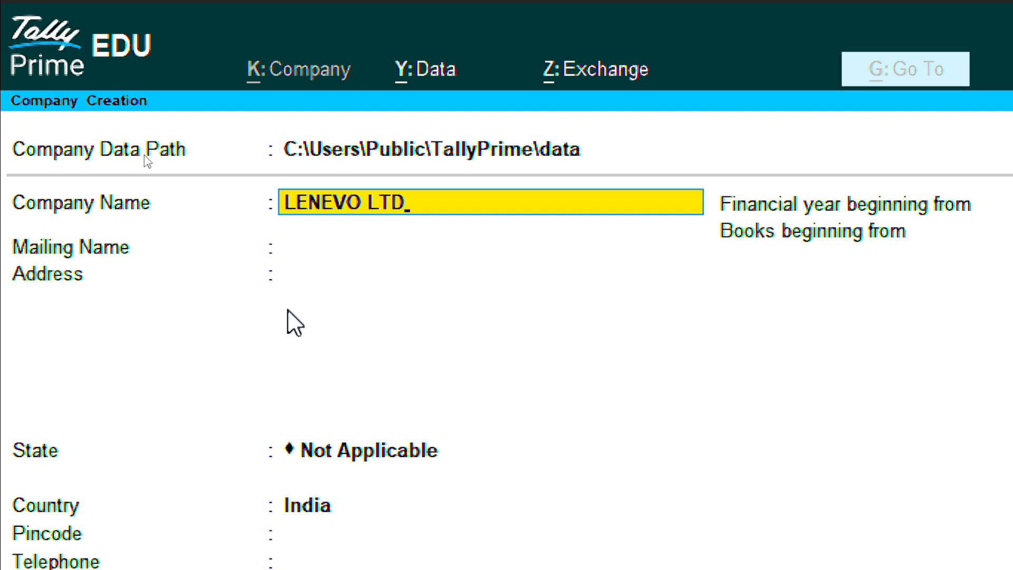
key("Return")
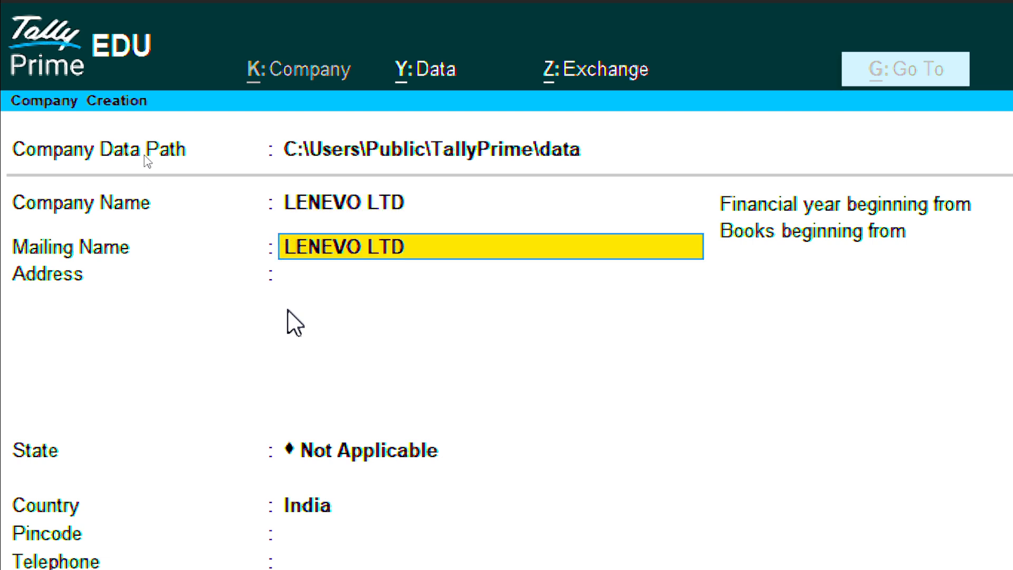
key("Return")
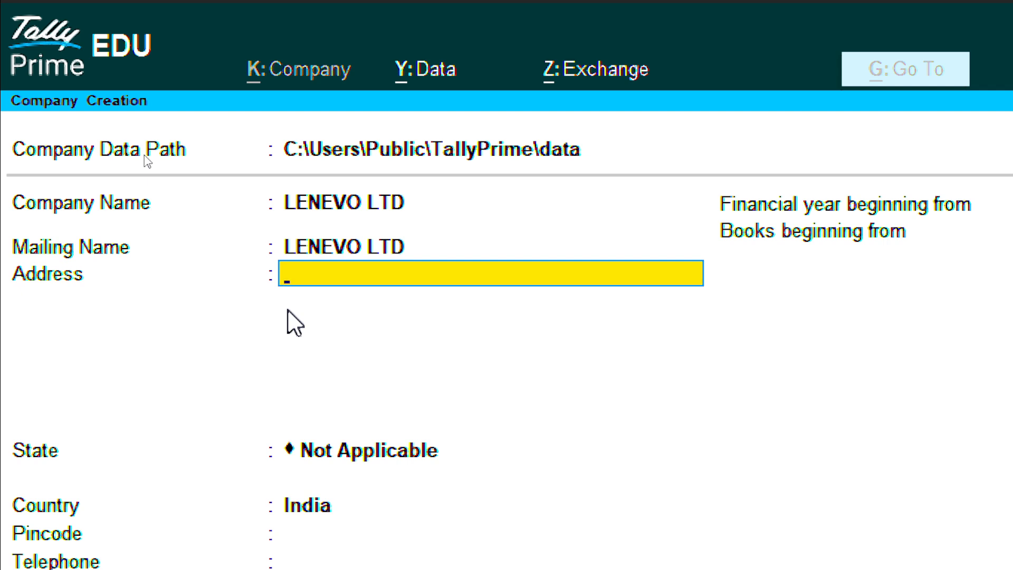
Enter the address as 'SEC 42 NOIDA' and 'UP' on two lines
type("SEC 42 NOAIDA")
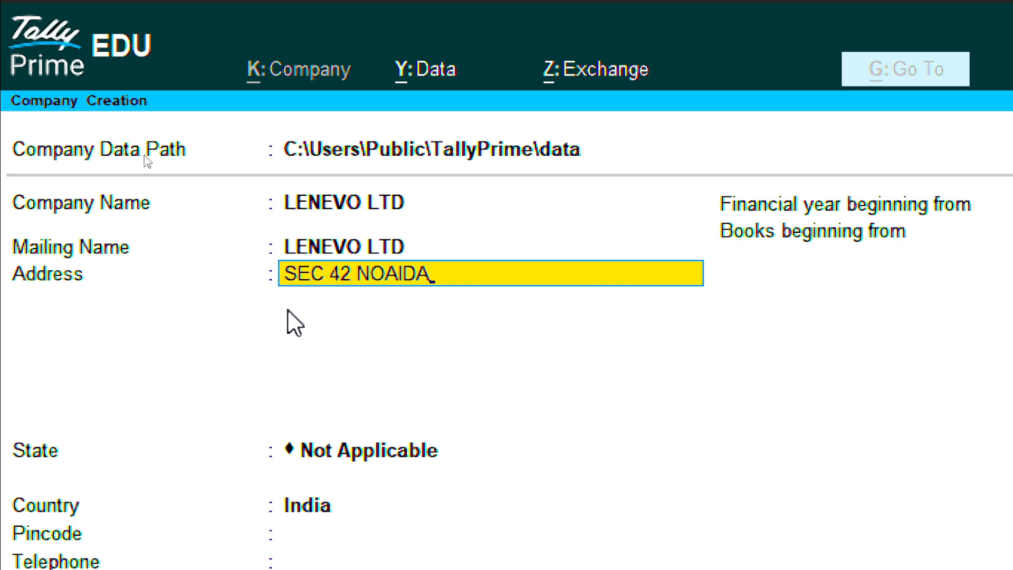
key("BackSpace")
key("BackSpace")
key("BackSpace")
key("BackSpace")
key("BackSpace")
type("OIDA")
key("Return")
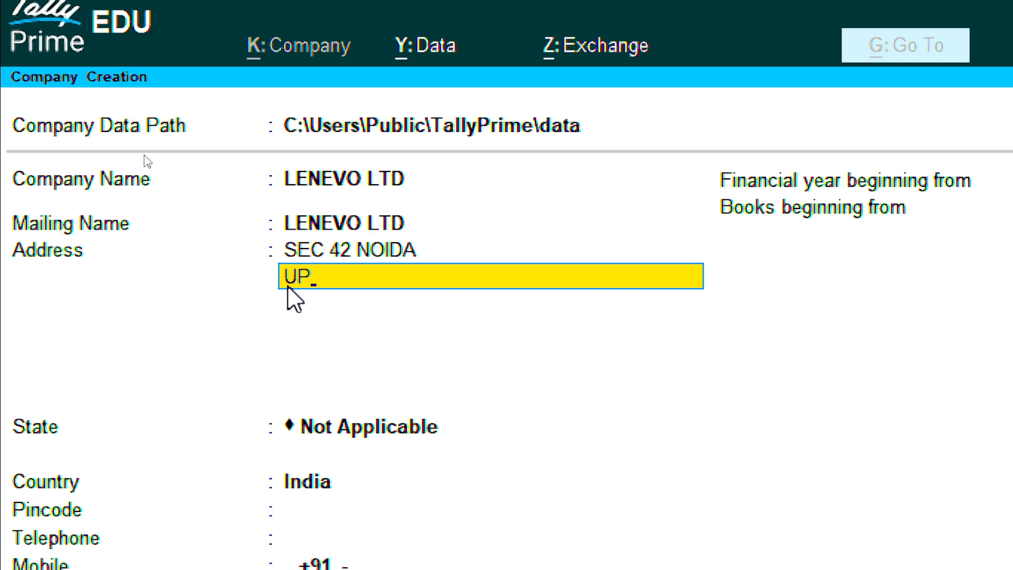
type("UP")
key("Return")
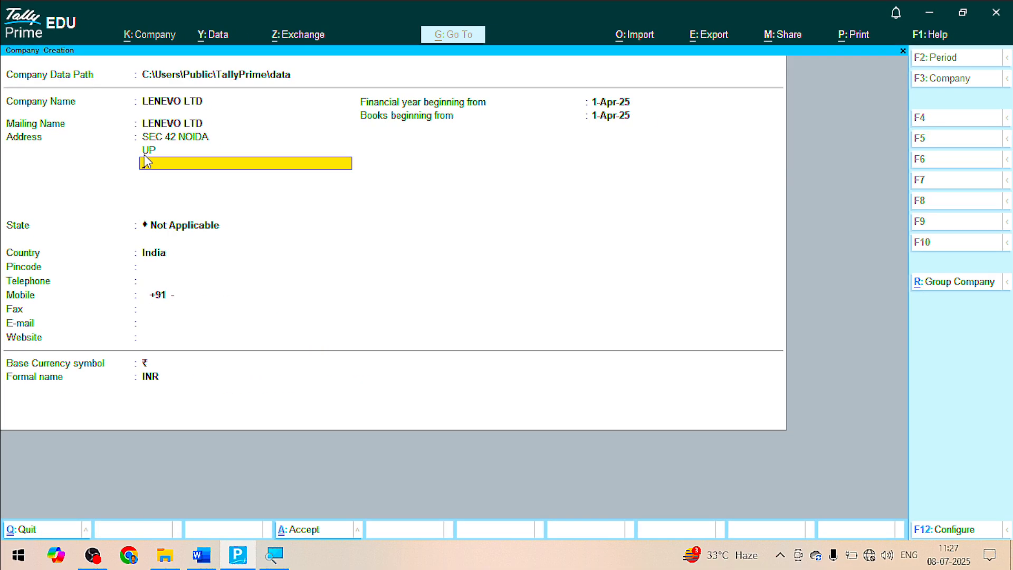
key("Return")
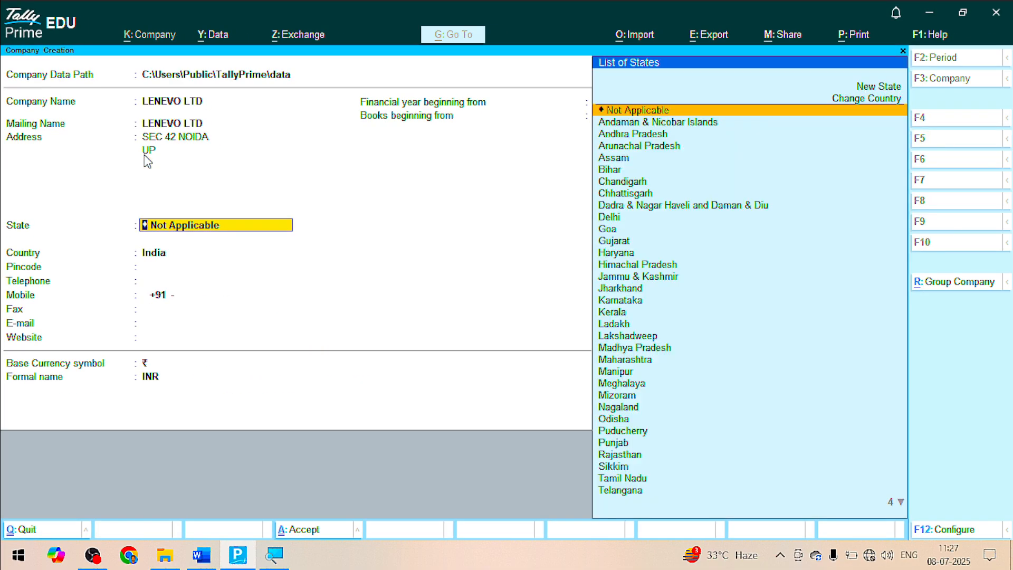
Set the state to Uttar Pradesh and the pincode to 878787
type("U")
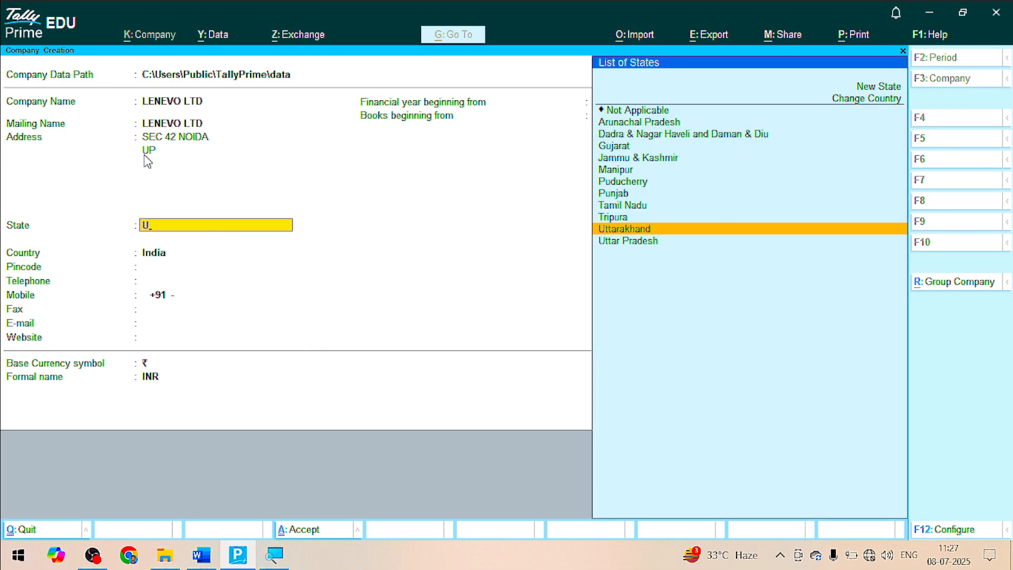
key("Down")
key("Return")
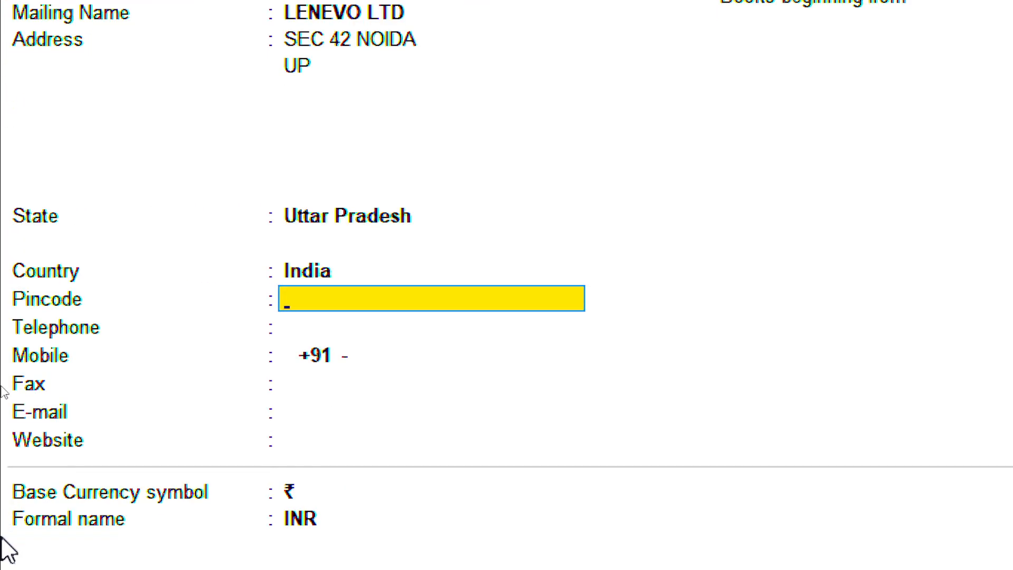
type("878787")
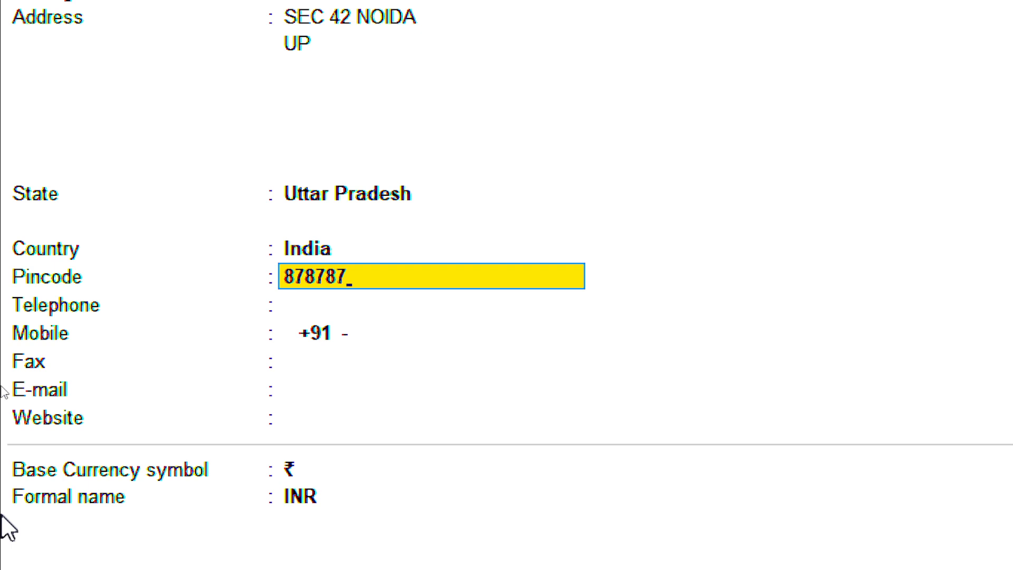
key("Return")
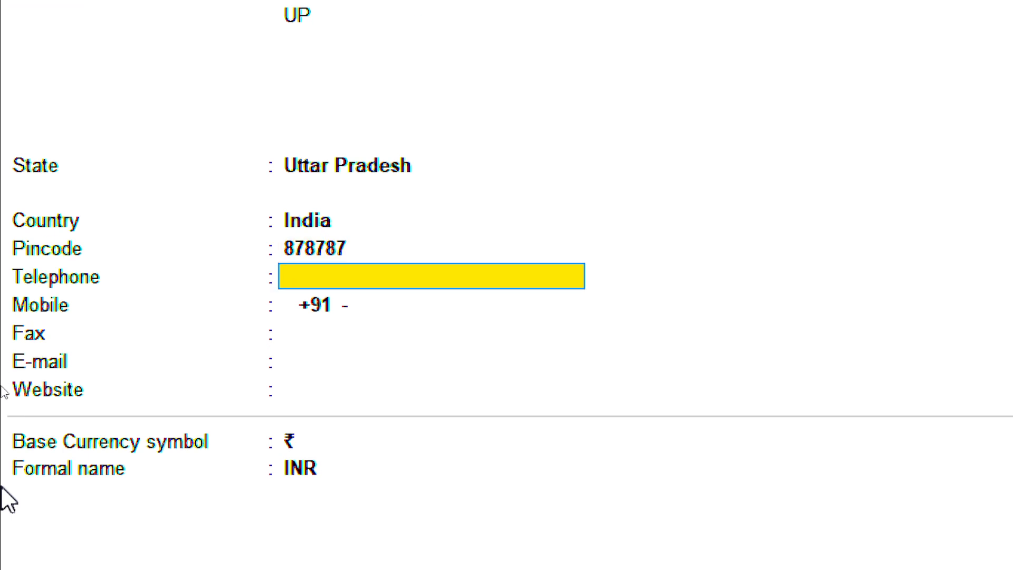
Leave Telephone blank and enter the company's mobile number
key("Return")
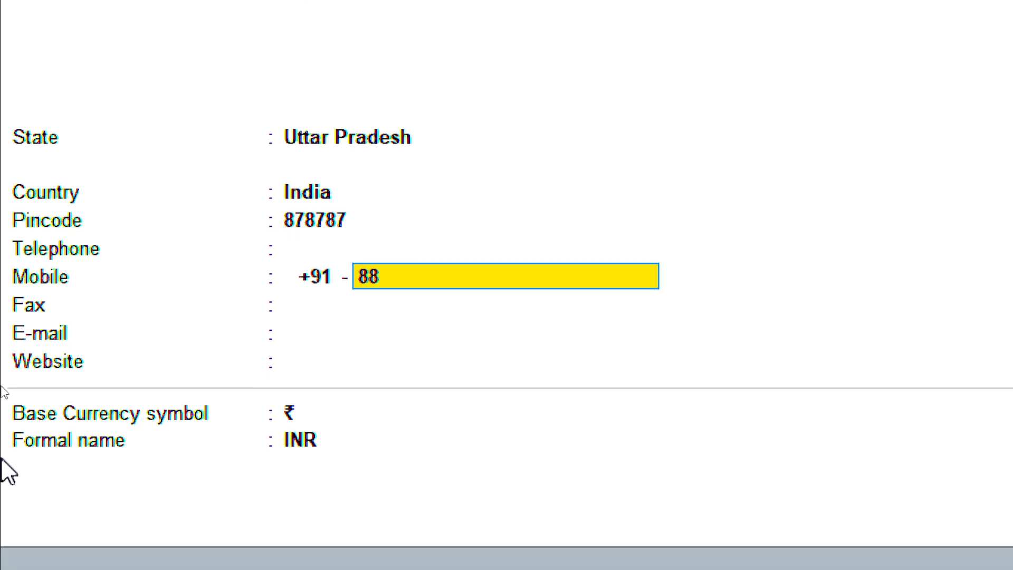
key("Return")
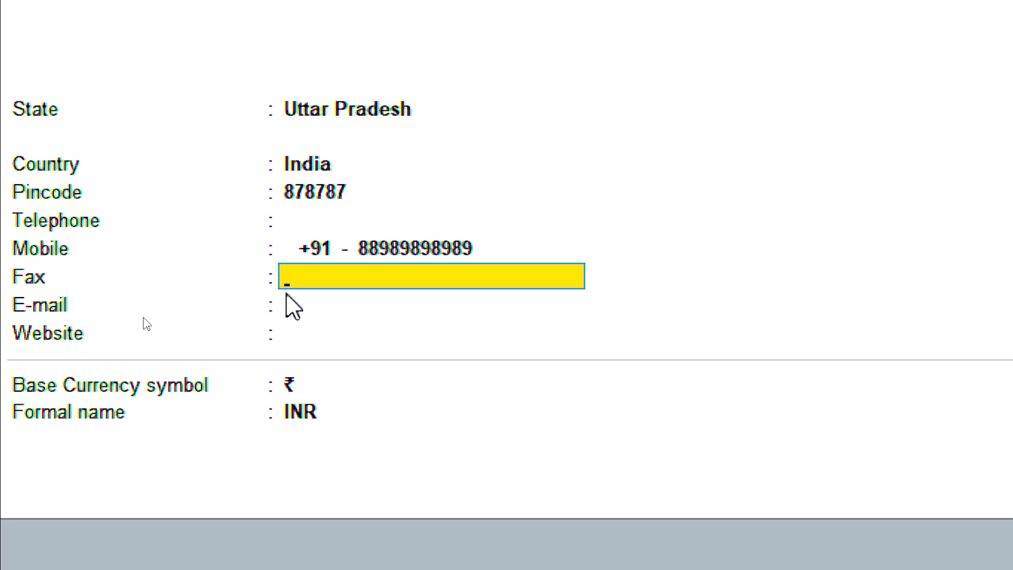
Leave Fax blank and enter the company's e-mail address
key("Return")
type("4454")
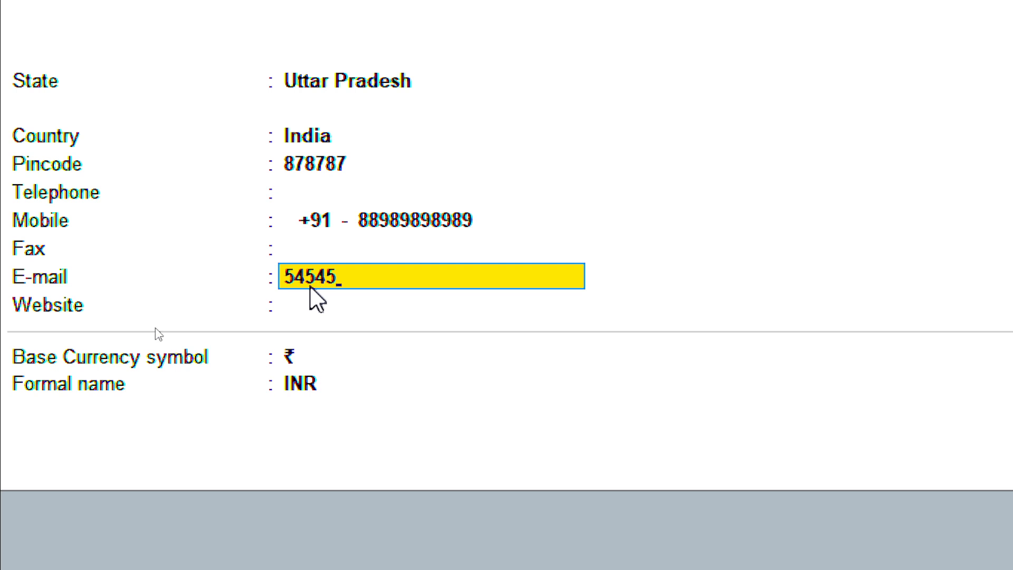
left_click(296, 250)
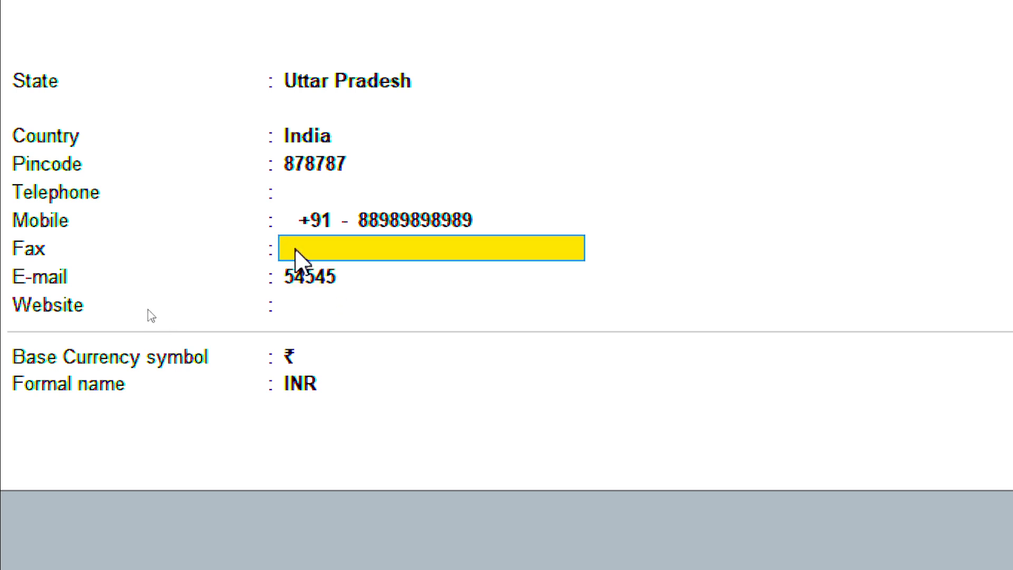
left_click(301, 277)
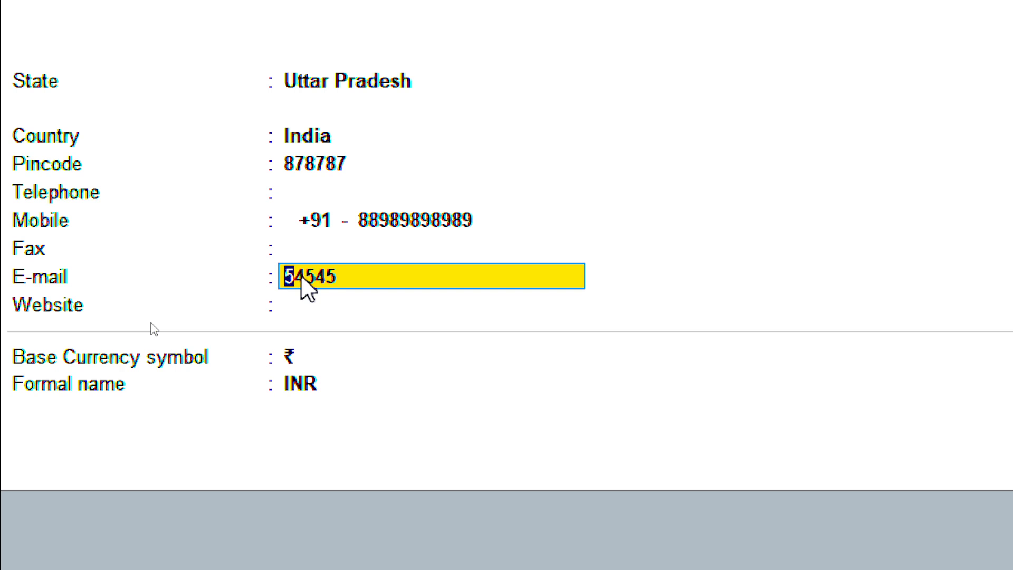
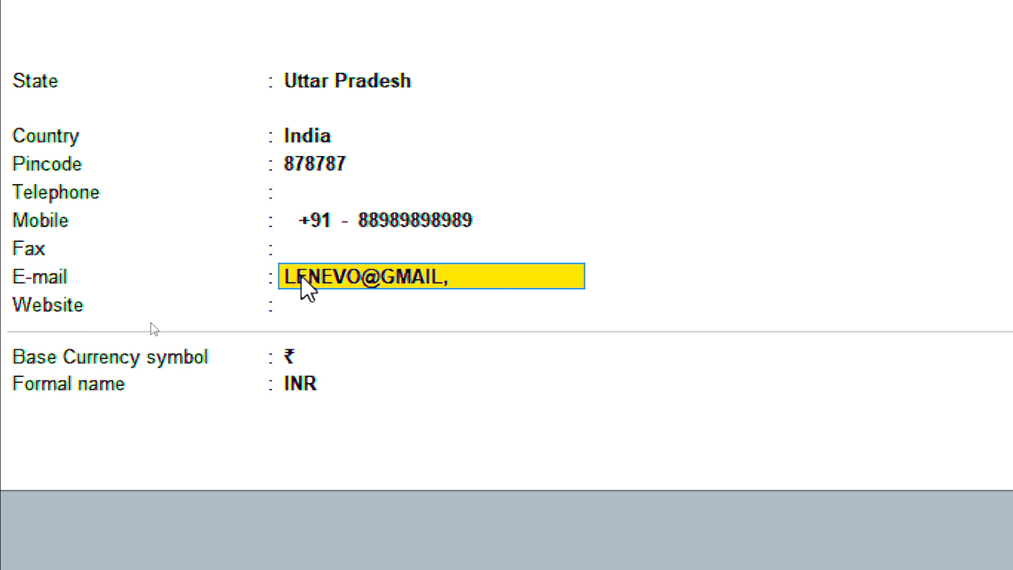
key("Return")
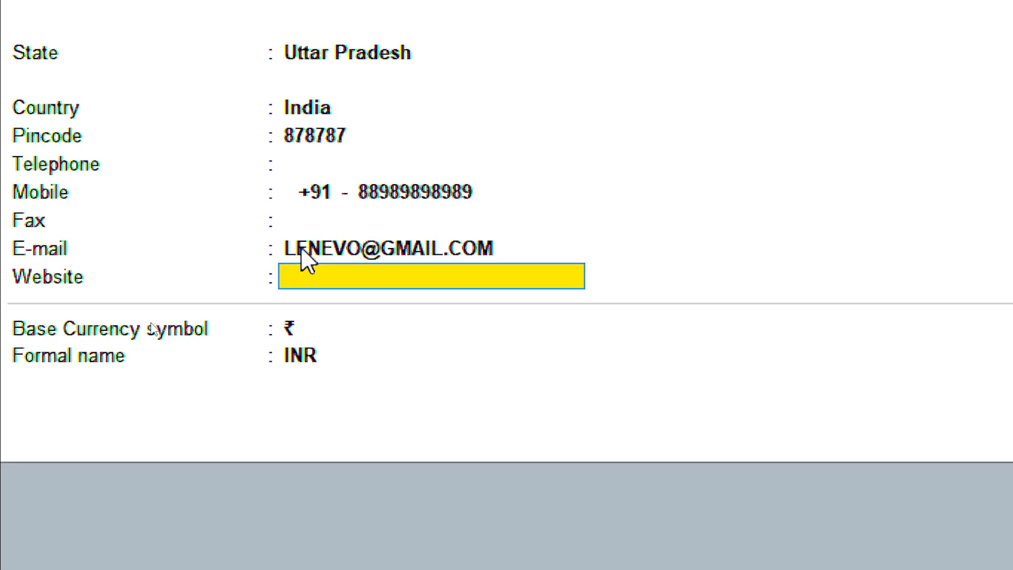
Set the company website to LENEVO.COM
type("LENEVO L")
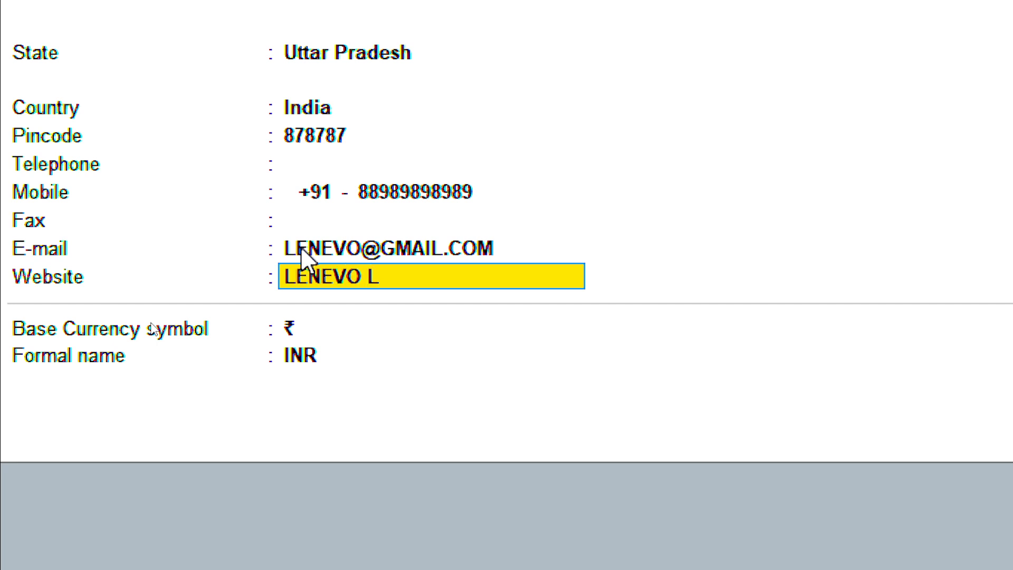
key("BackSpace")
type(".COM")
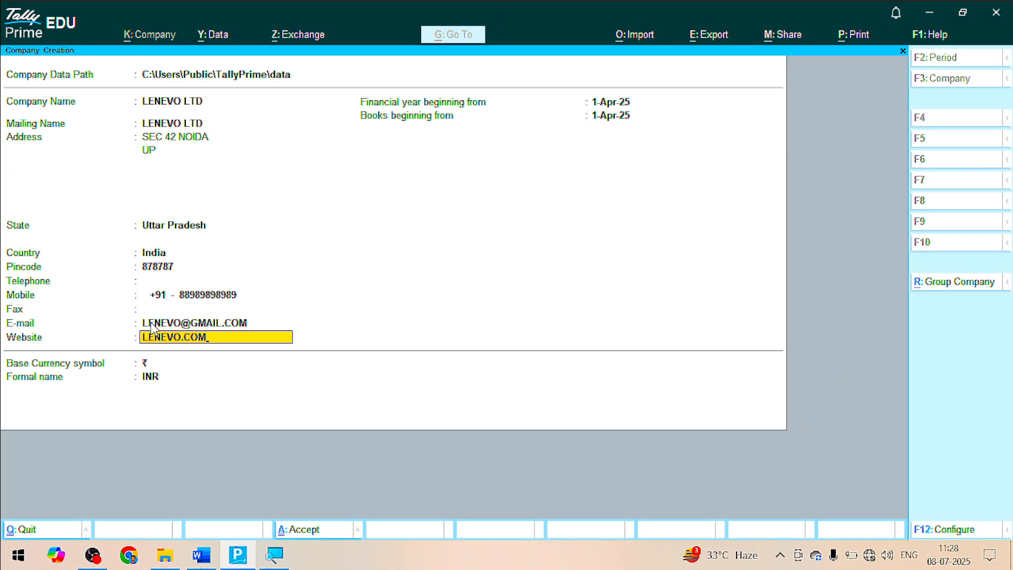
key("Return")
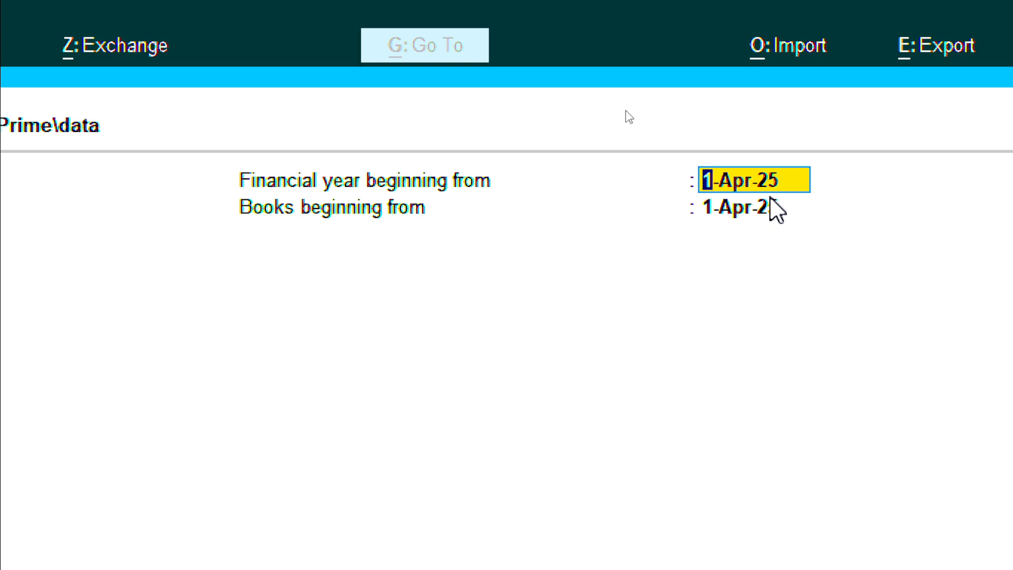
Set Books beginning from to 1-Aug-25, keep the currency symbol, and accept the company form
left_click(708, 209)
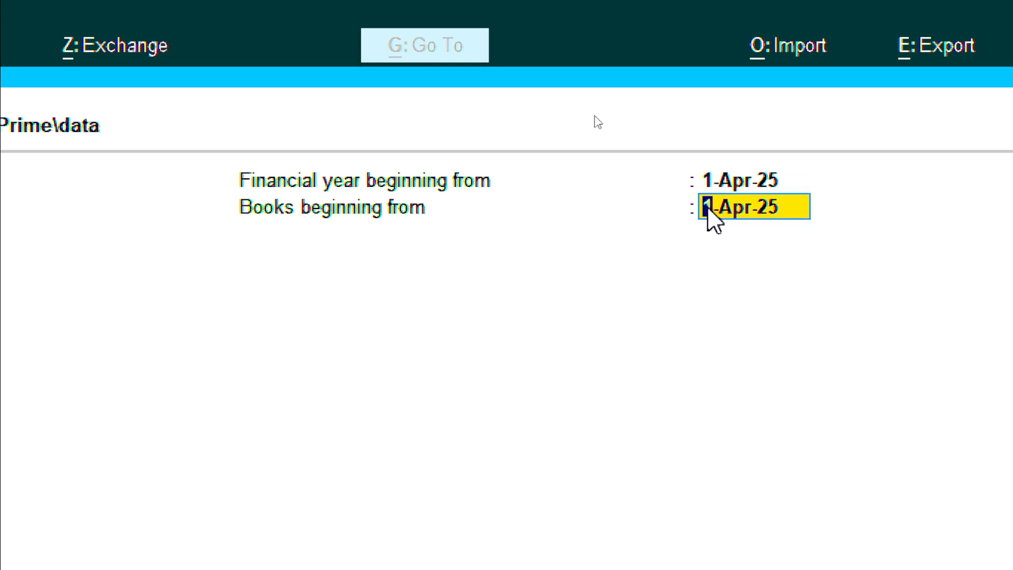
type("1-8")
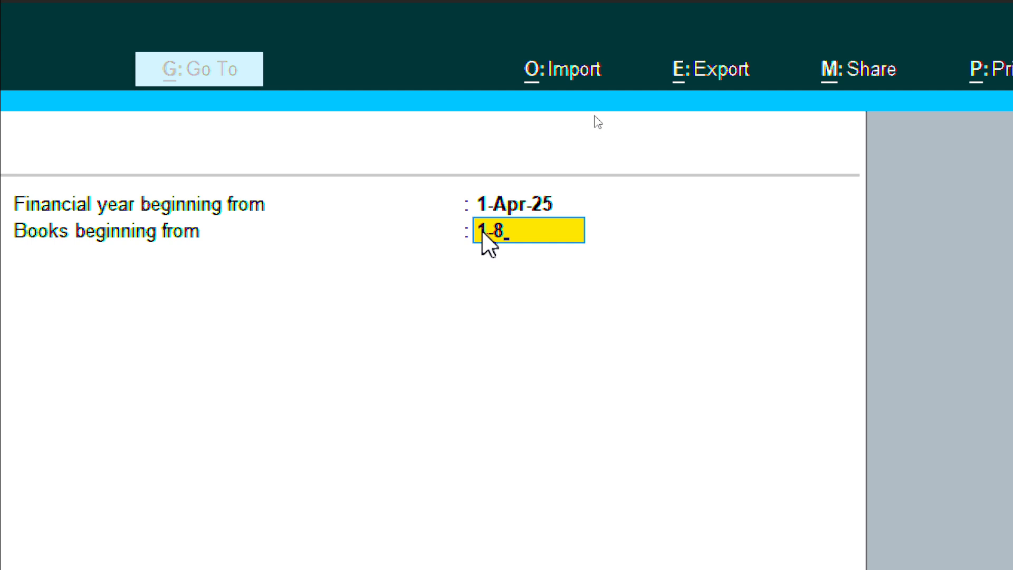
key("Return")
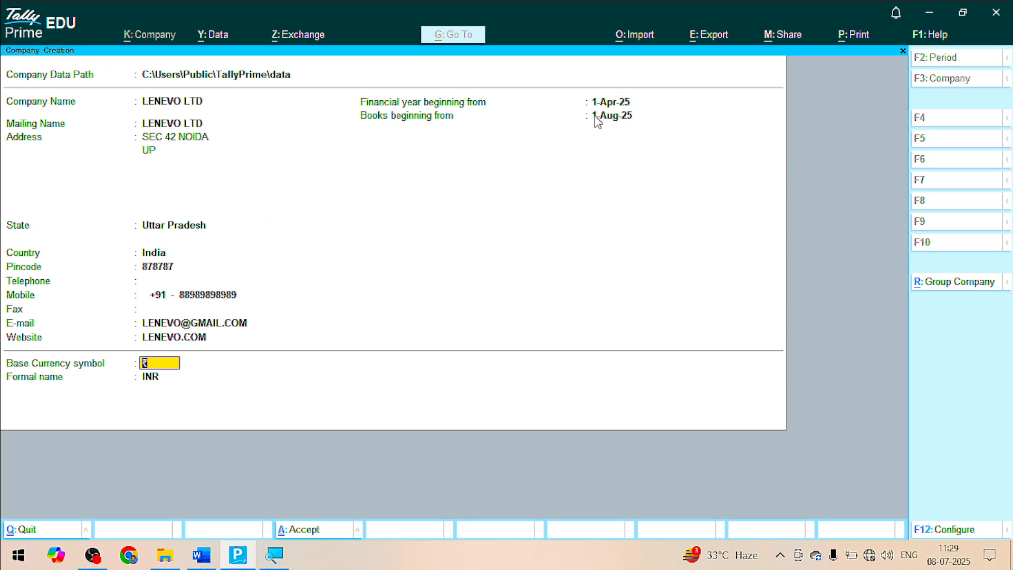
key("Return")
key("Return")
left_click(593, 115)
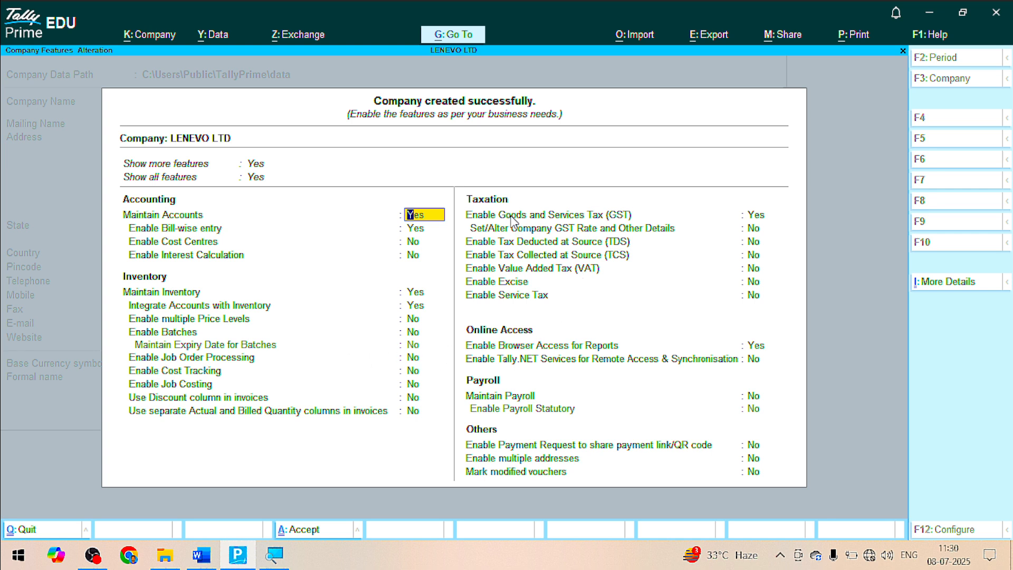
Set Enable GST to No, save LENEVO LTD's features, and switch to Word
left_click(755, 216)
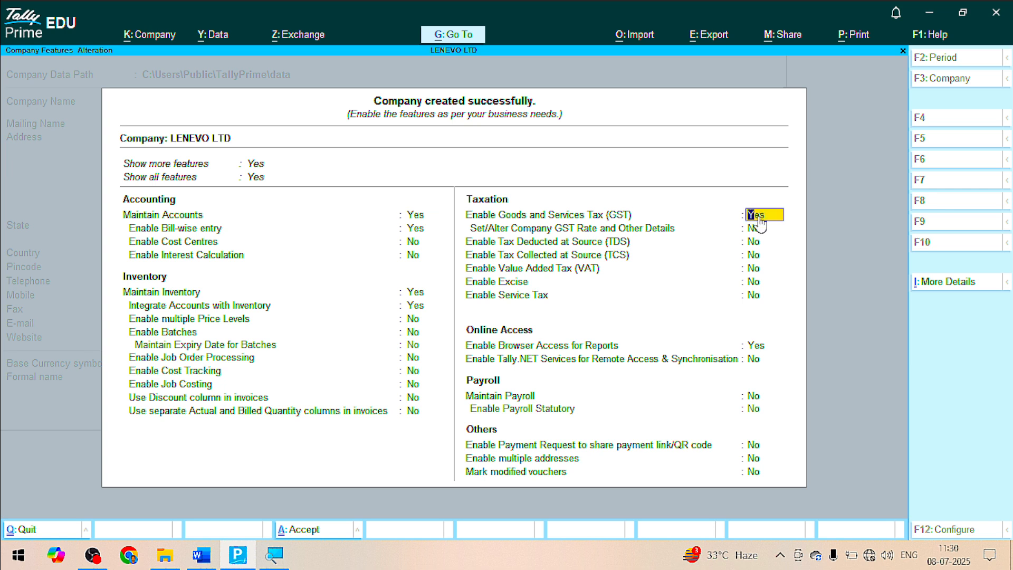
key("n")
key("Return")
key("Return")
key("Return")
key("Return")
key("Return")
key("Return")
key("Return")
key("Return")
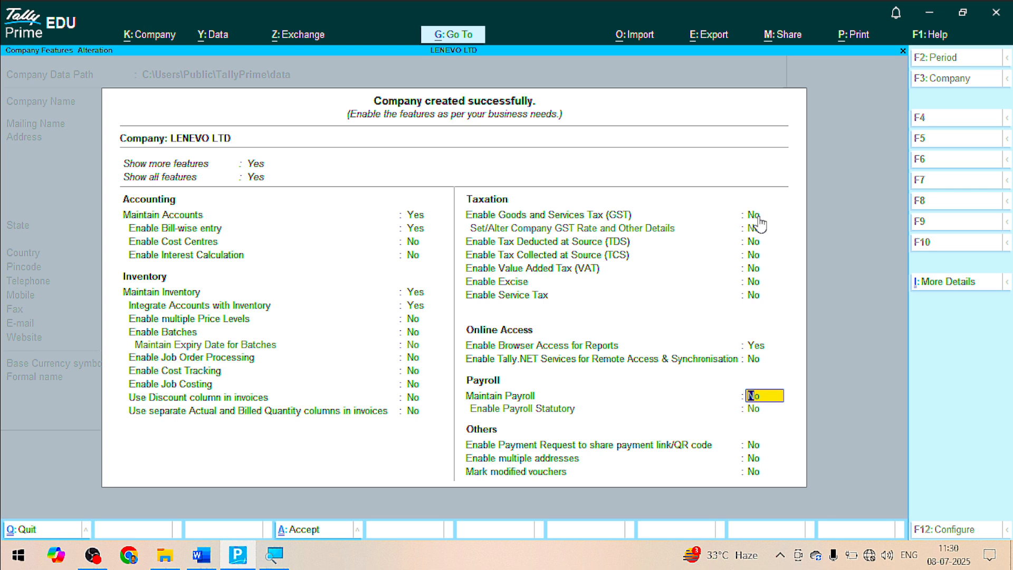
key("Return")
key("Return")
key("Return")
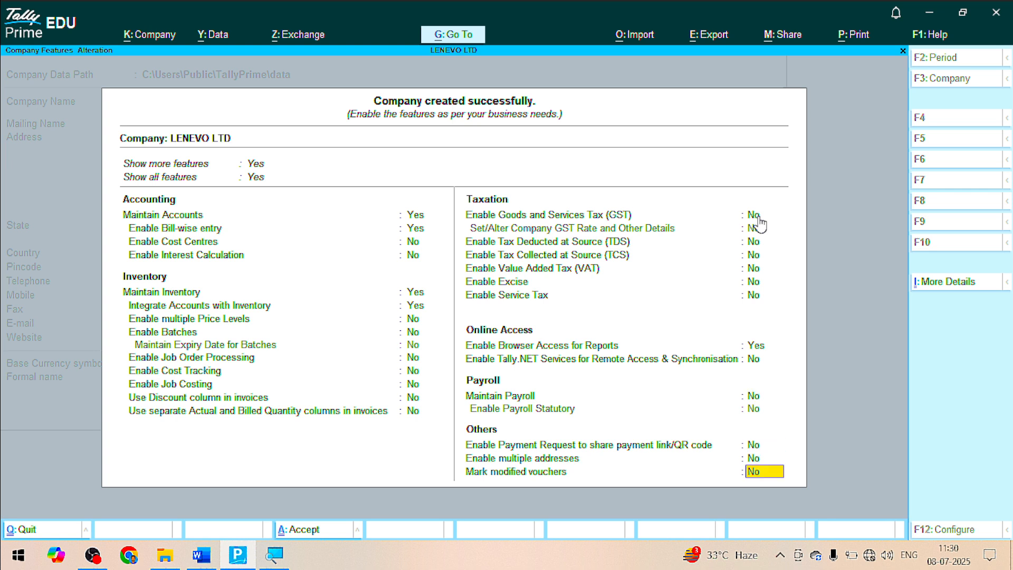
key("Return")
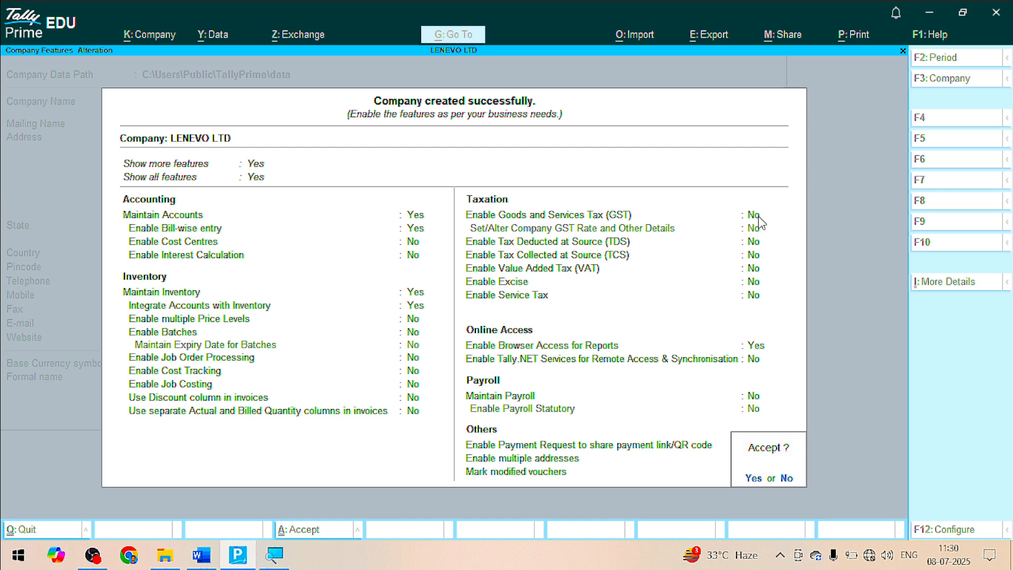
key("Return")
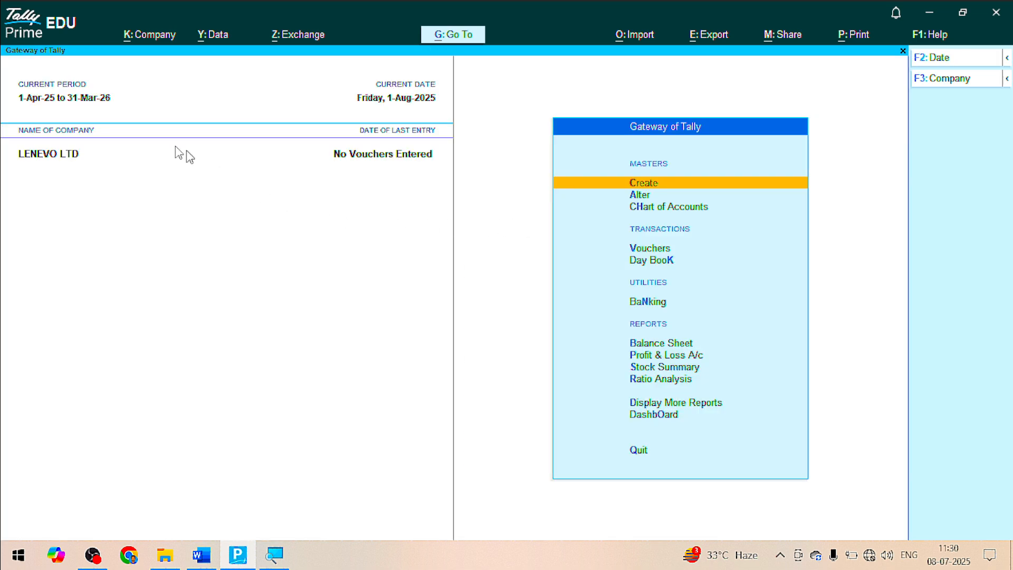
key("alt+Tab")
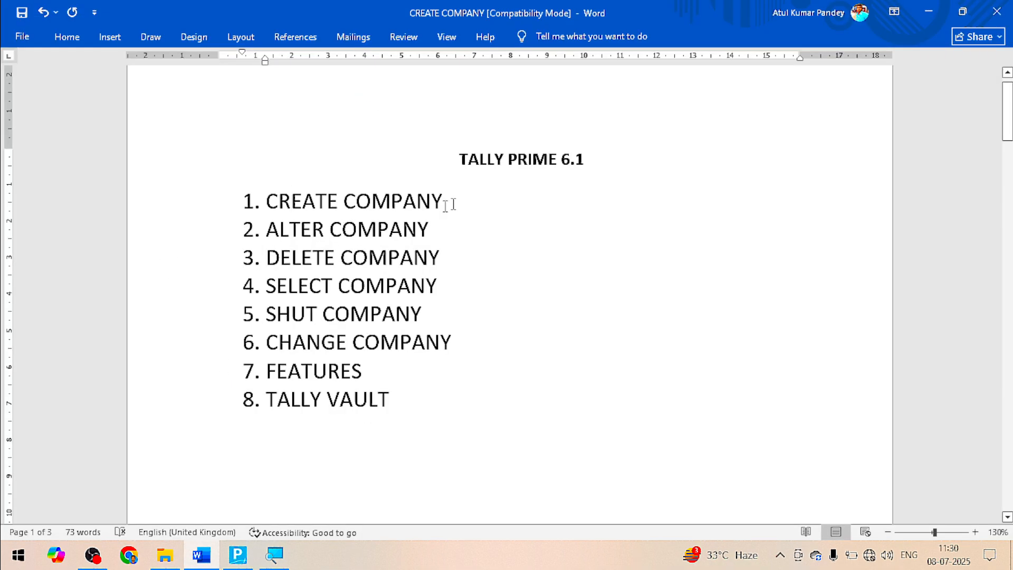
Bold the CREATE COMPANY line in Word, then switch back to TallyPrime
left_click_drag(446, 202, 302, 189)
key("ctrl+b")
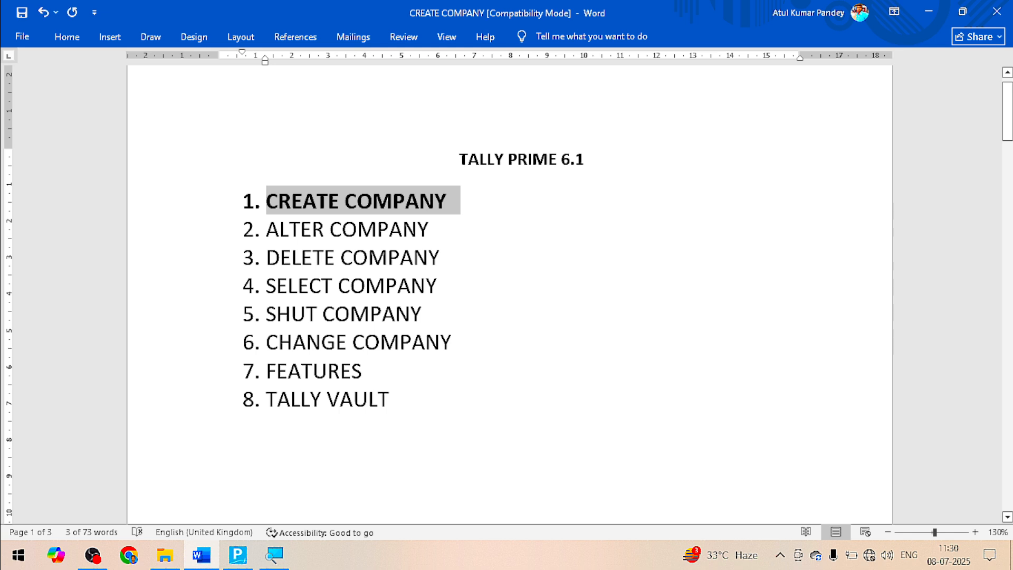
key("alt+Tab")
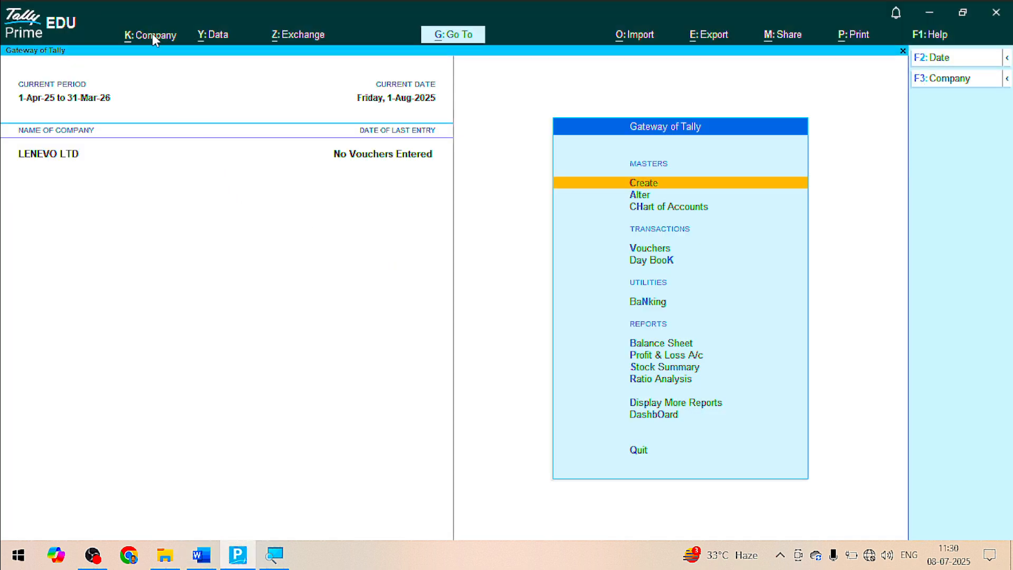
Alter the LENEVO LTD company, change its name to DELL LTD, and accept it
left_click(153, 35)
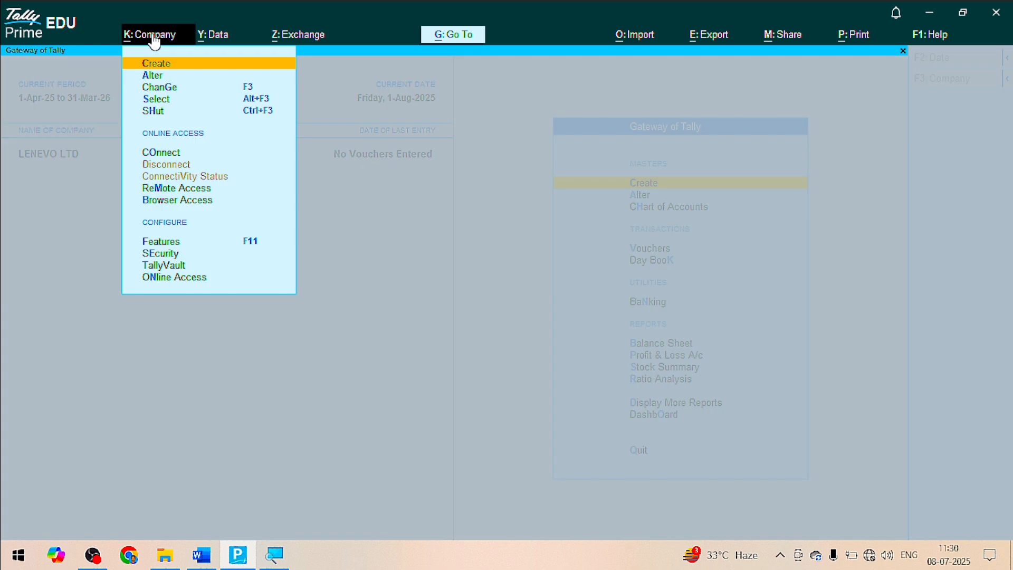
left_click(169, 75)
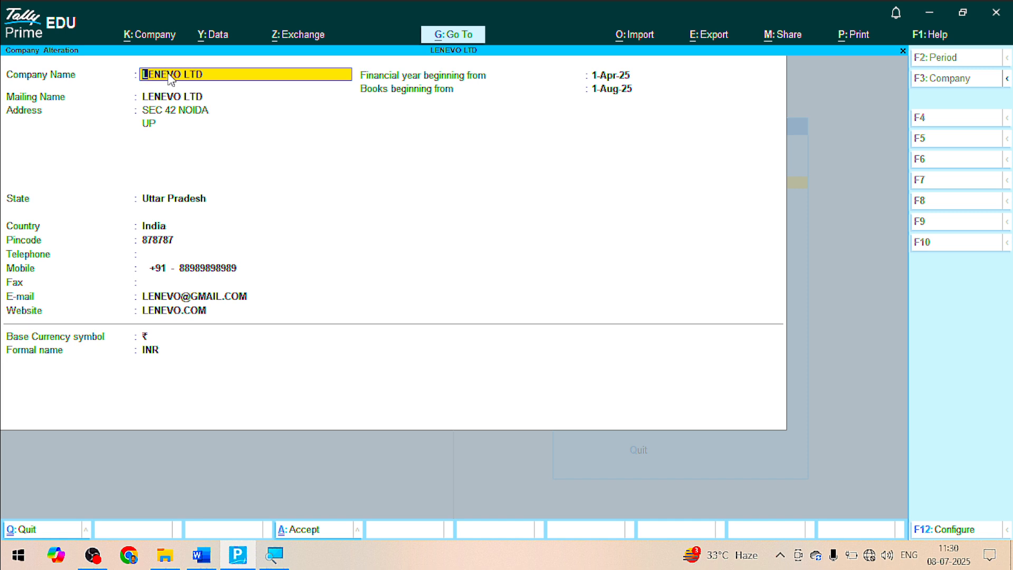
type("DELL LTD")
key("Return")
key("Return")
key("Return")
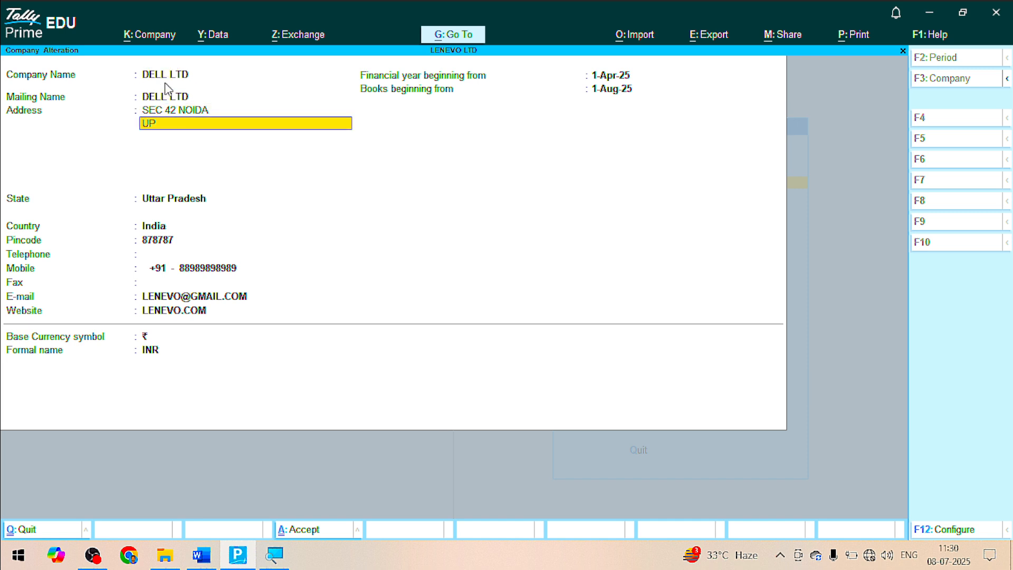
key("ctrl+a")
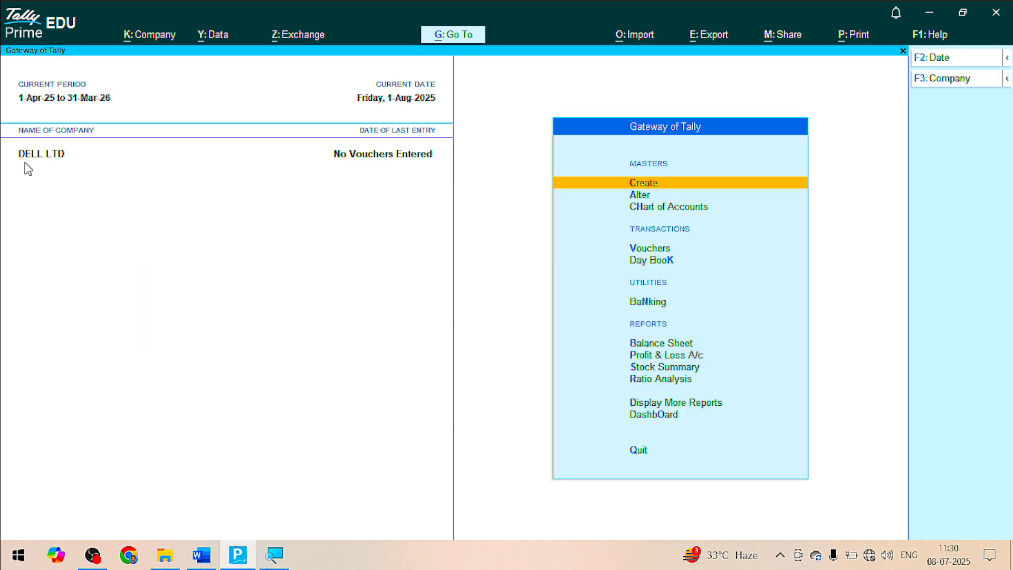
Open DELL LTD in Company Alteration and delete it with Alt+D, confirming Yes
left_click(166, 37)
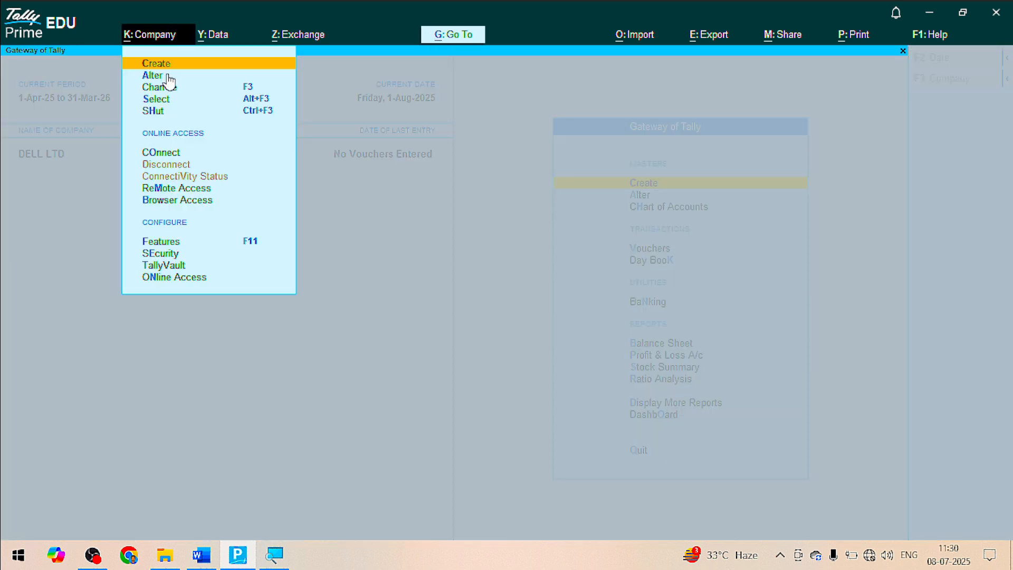
left_click(207, 348)
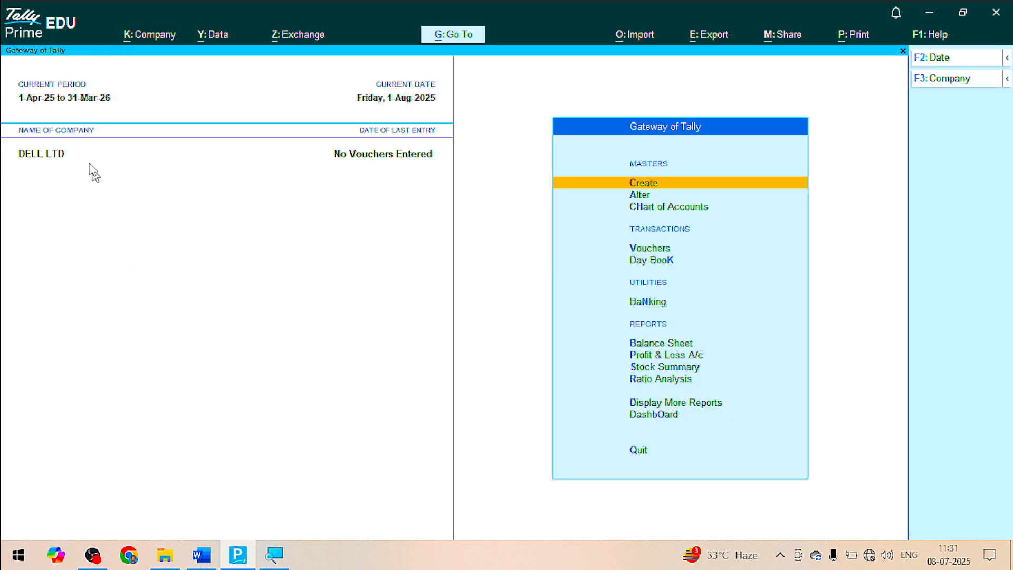
left_click(145, 37)
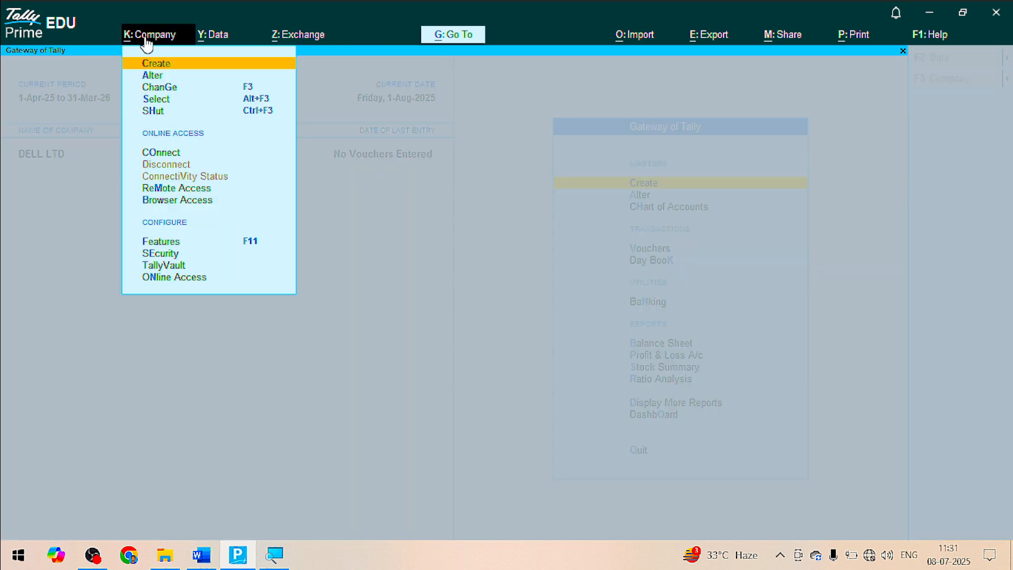
left_click(152, 78)
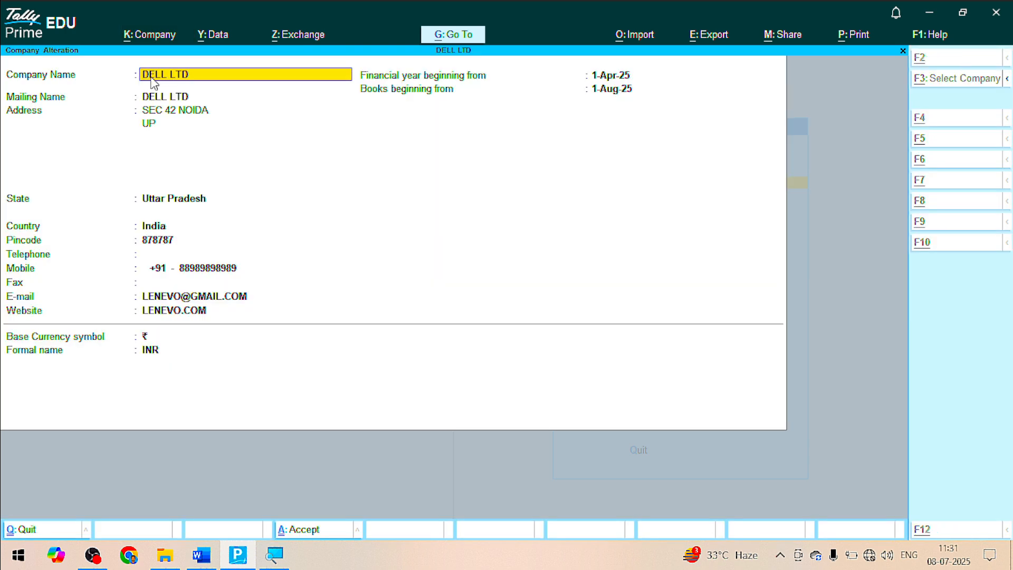
key("alt+d")
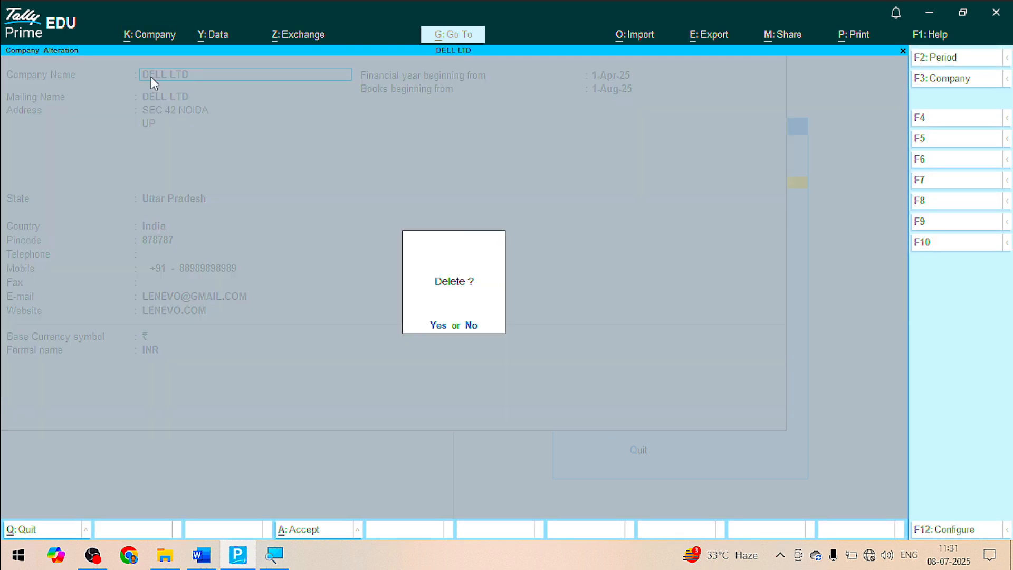
key("y")
key("y")
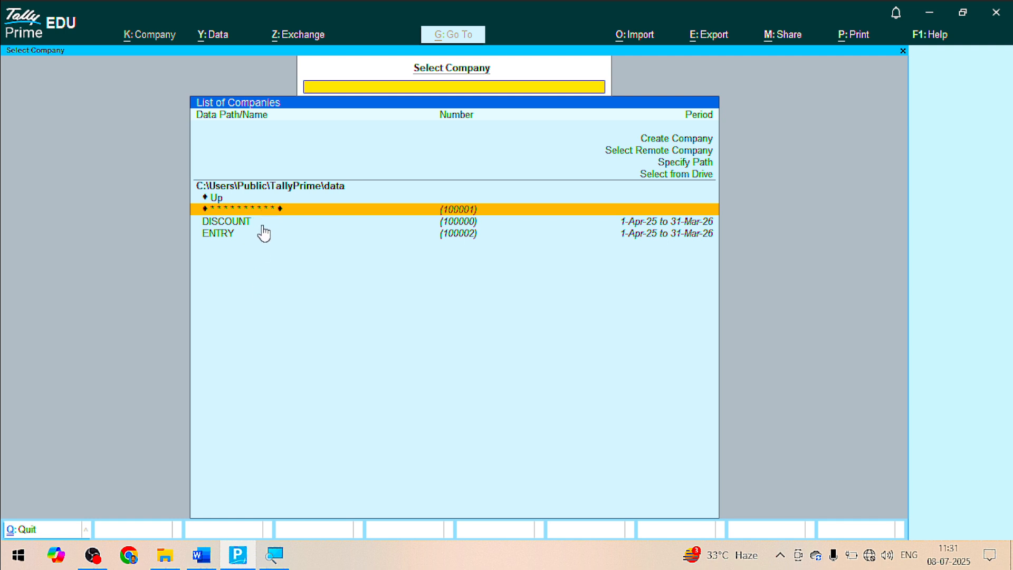
Pick ENTRY from the Select Company list to load it
key("Down")
key("Down")
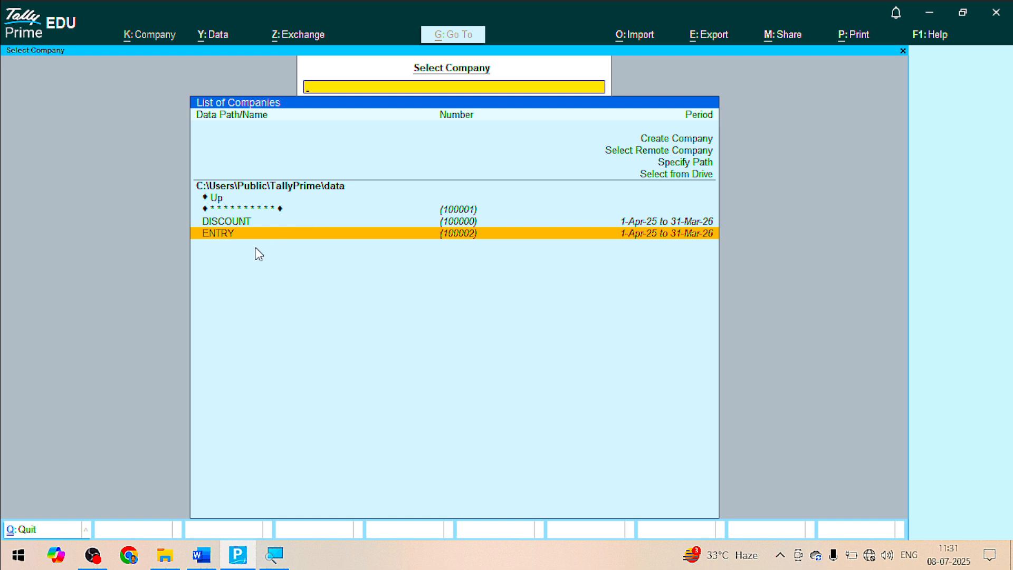
key("Return")
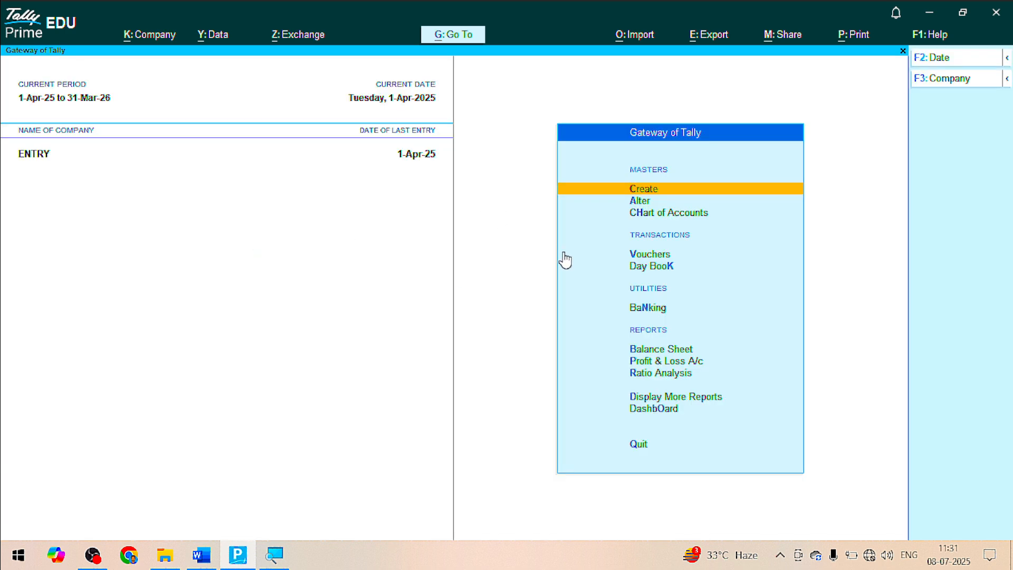
Create company ABC LTD with default features, then bring the Word topic list forward
left_click(158, 37)
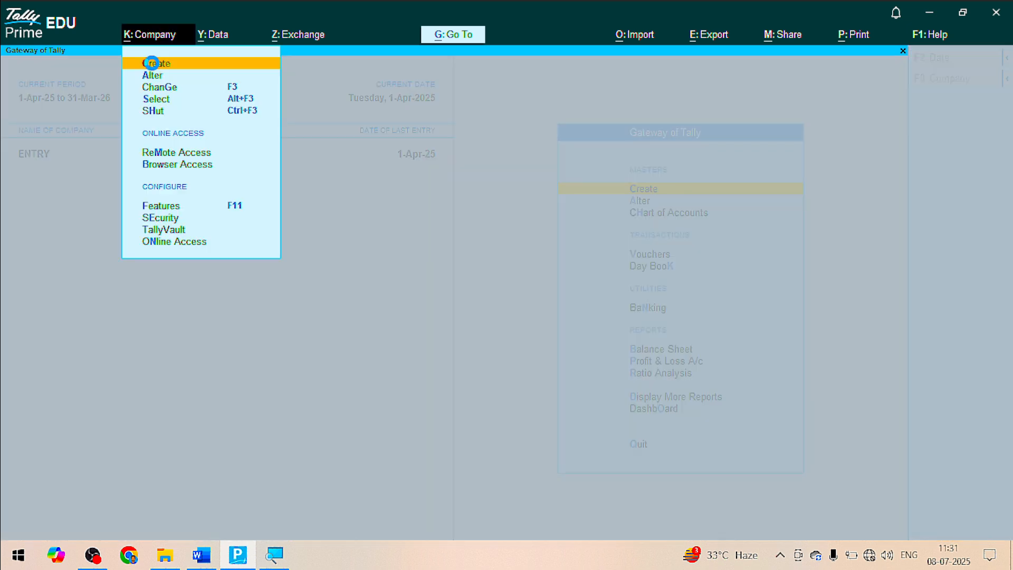
left_click(152, 63)
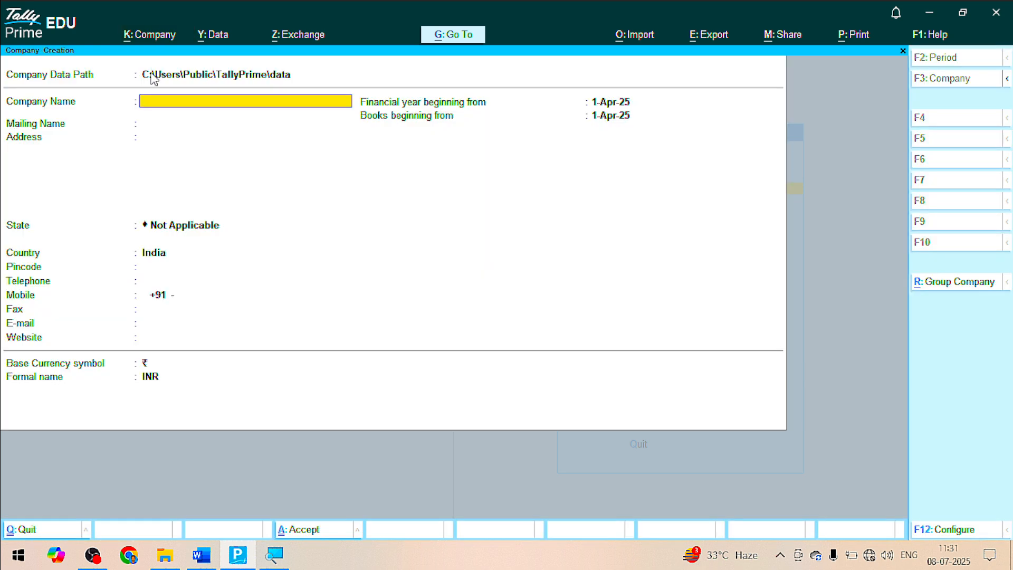
type("ABC LTD")
key("ctrl+a")
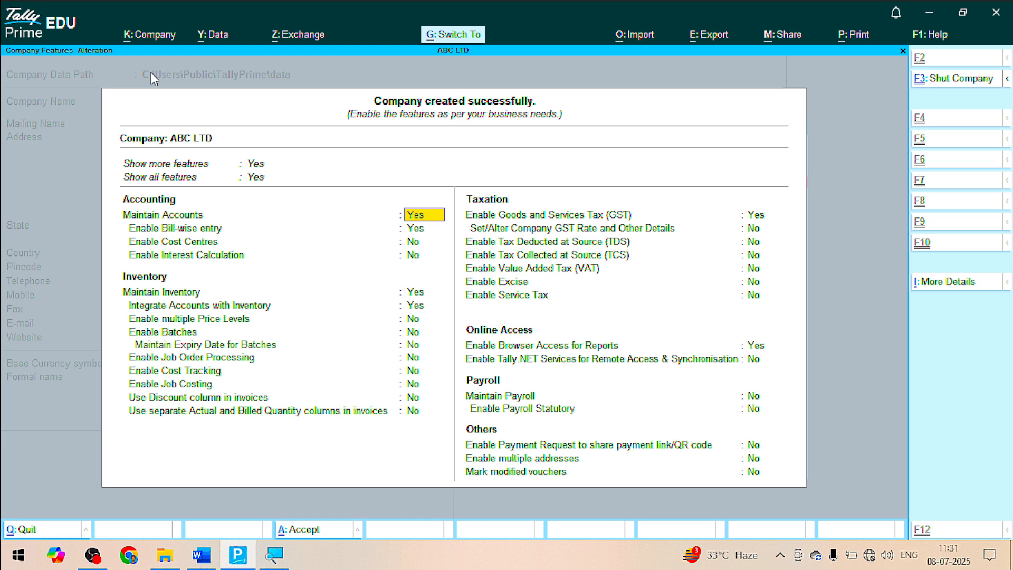
key("ctrl+a")
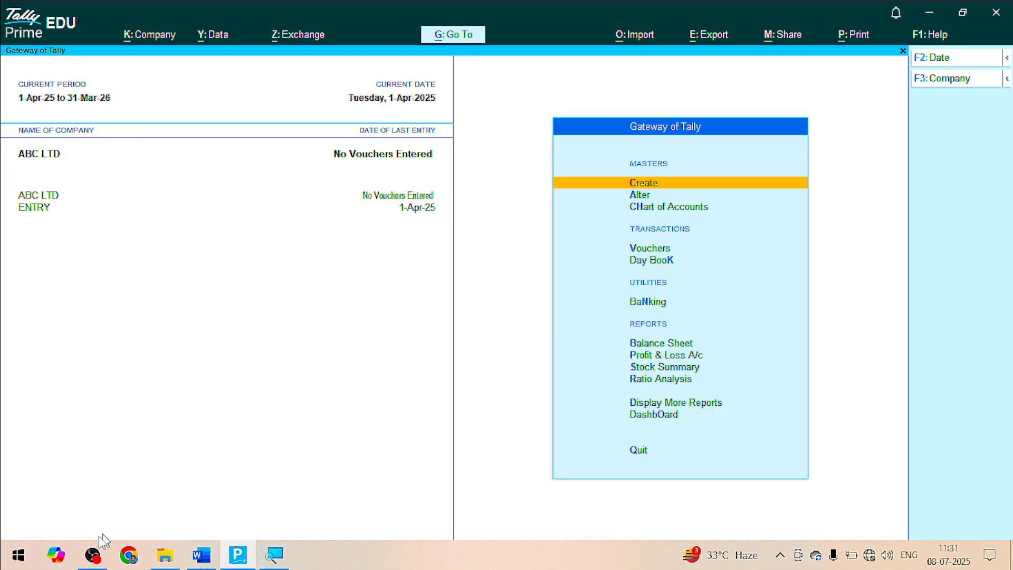
left_click(203, 557)
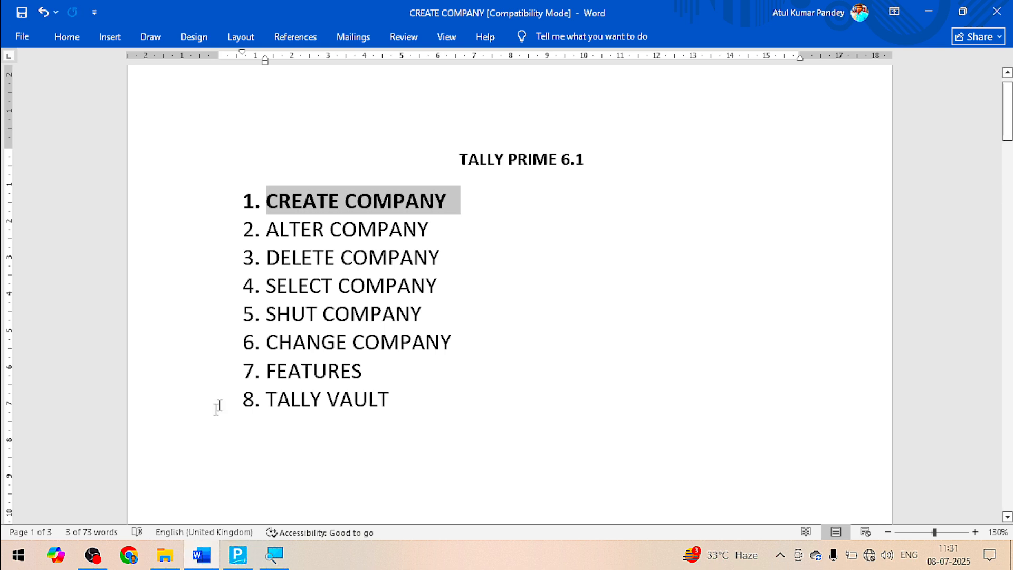
Bold the ALTER COMPANY and DELETE COMPANY lines in Word, then return to TallyPrime
left_click_drag(429, 229, 270, 228)
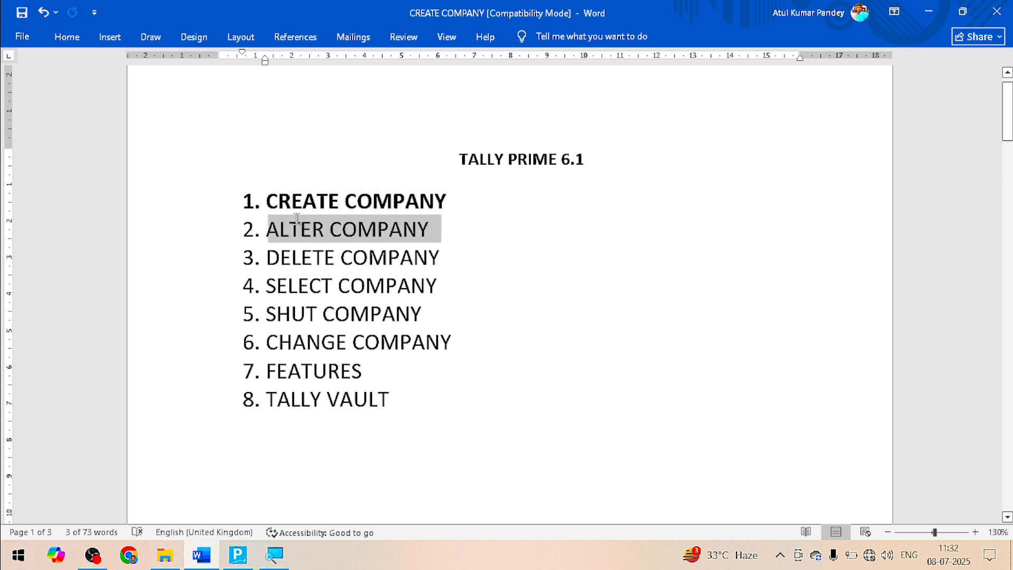
key("ctrl+b")
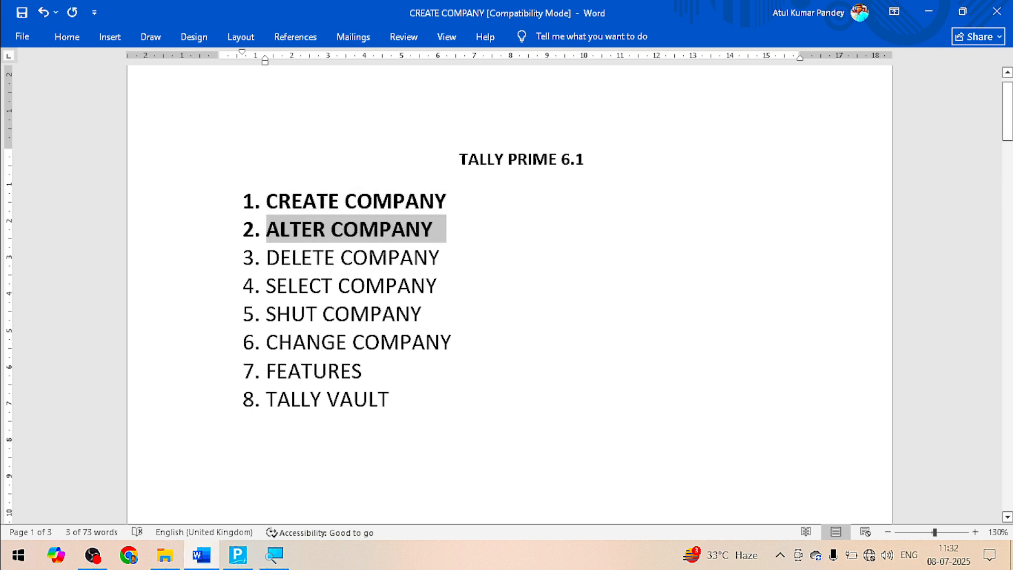
left_click_drag(451, 256, 274, 265)
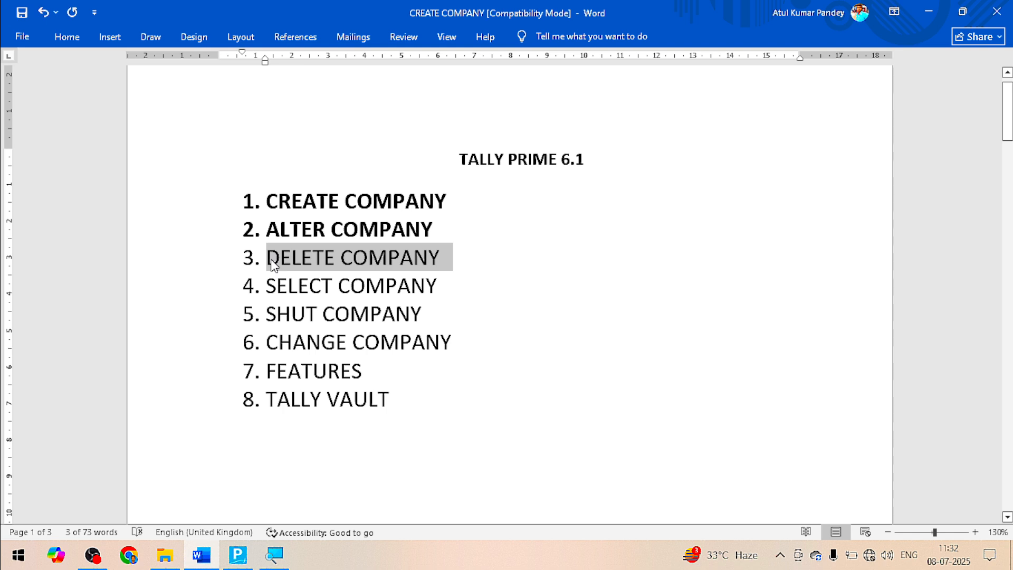
key("ctrl+b")
key("alt+Tab")
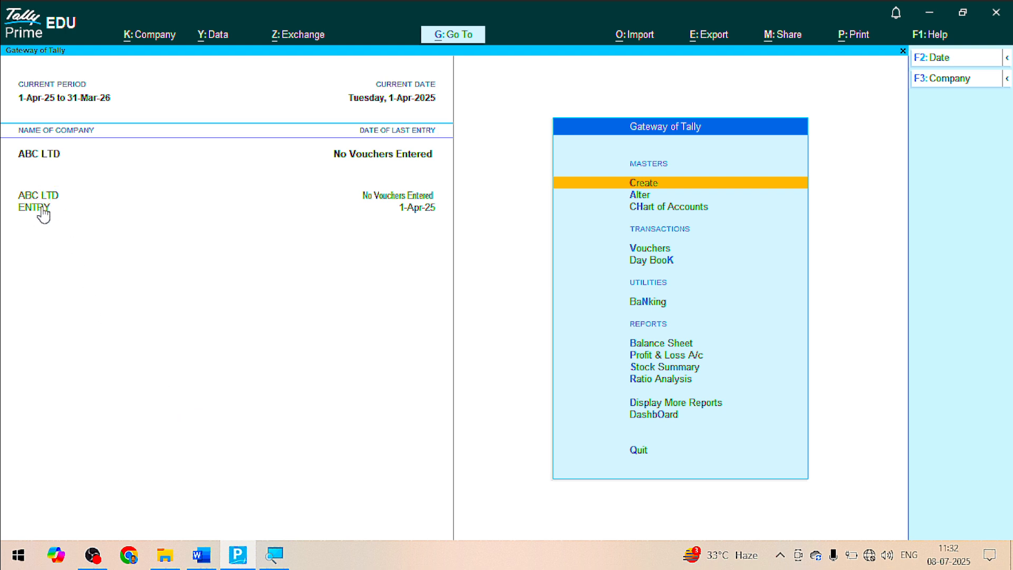
Use Company > Select to load DISCOUNT from the List of Companies
left_click(147, 46)
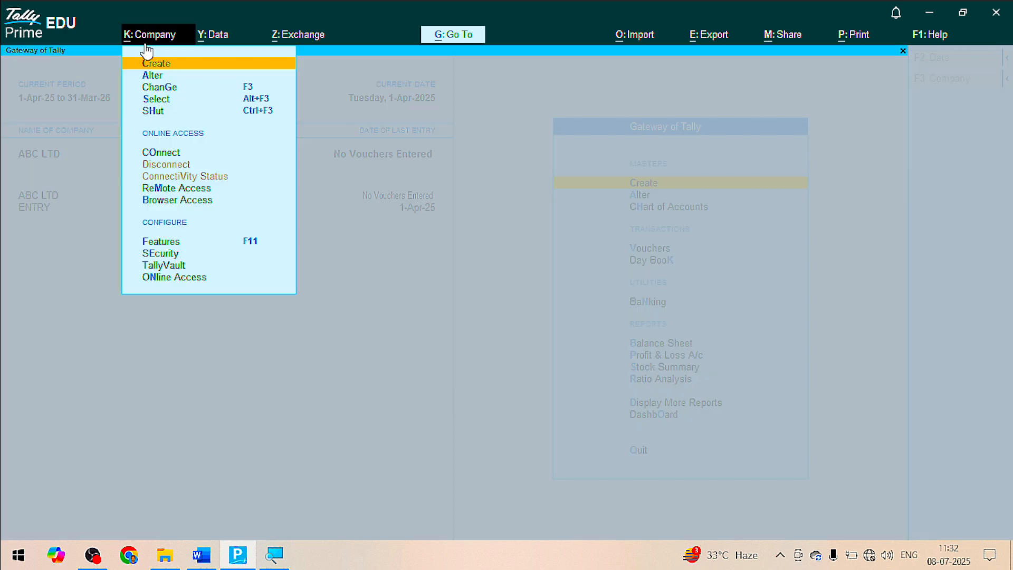
left_click(157, 100)
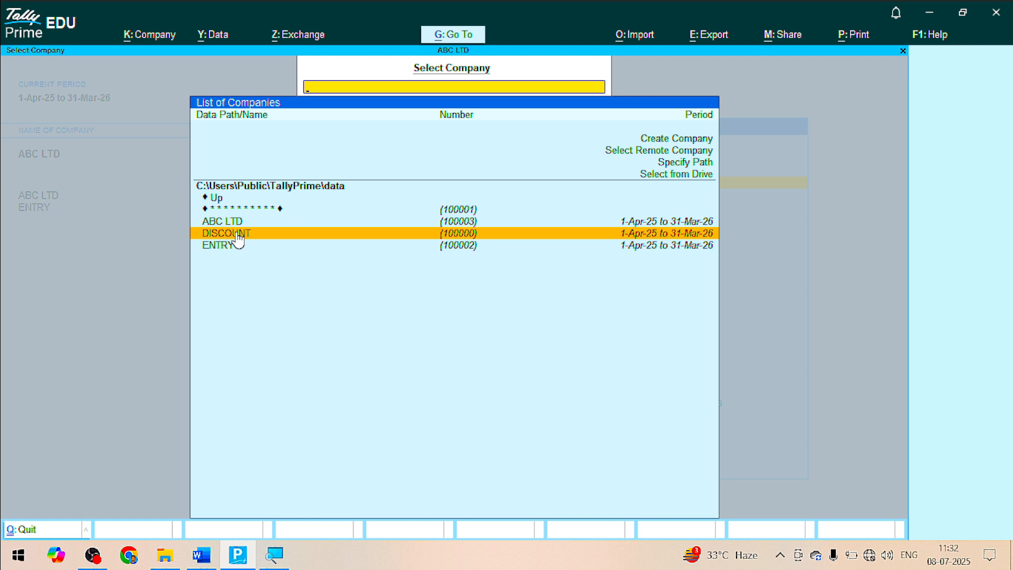
left_click(238, 236)
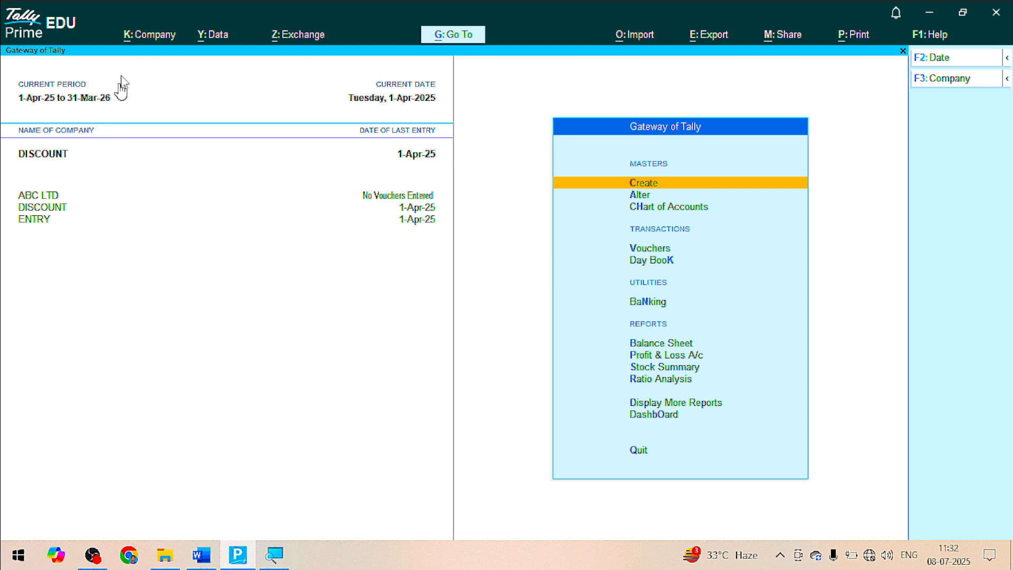
Make ABC LTD, then DISCOUNT, the current company via Company > Change
left_click(147, 36)
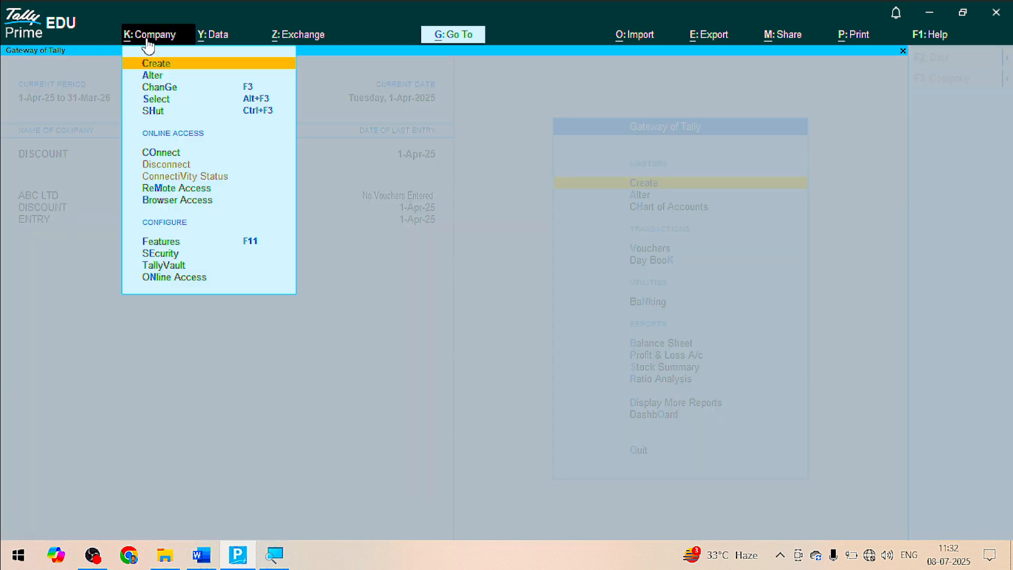
left_click(159, 88)
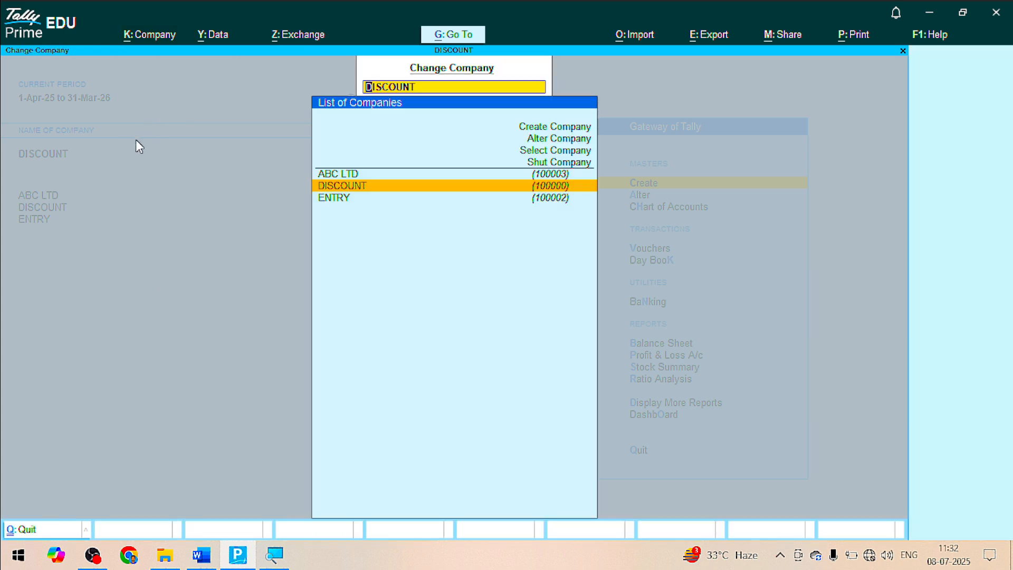
left_click(357, 179)
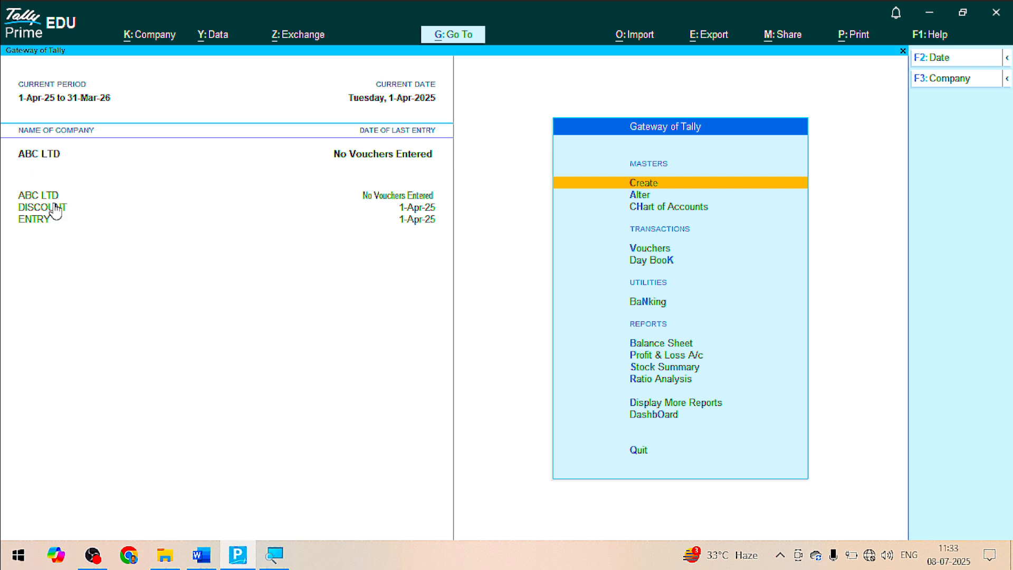
left_click(150, 37)
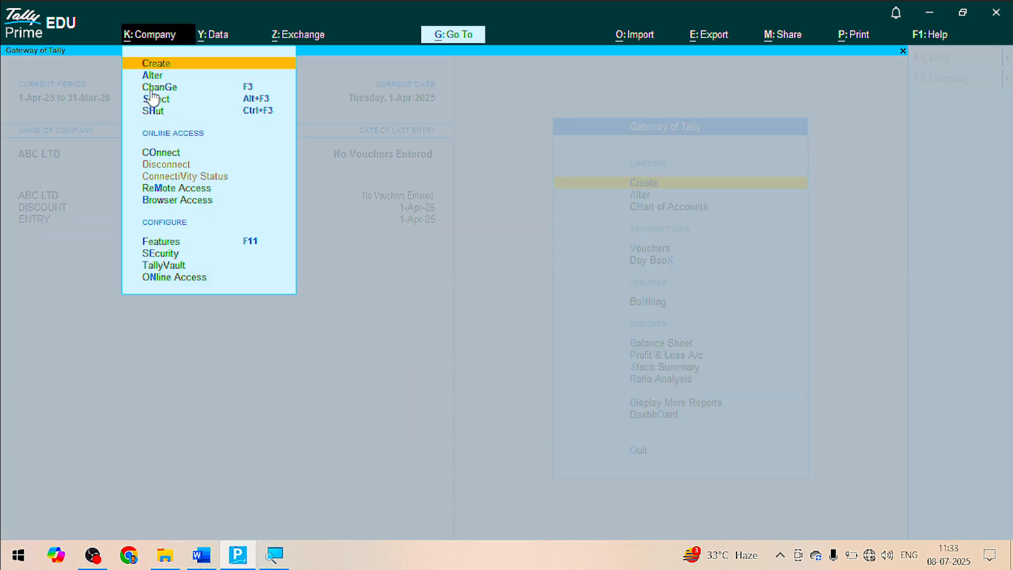
left_click(152, 89)
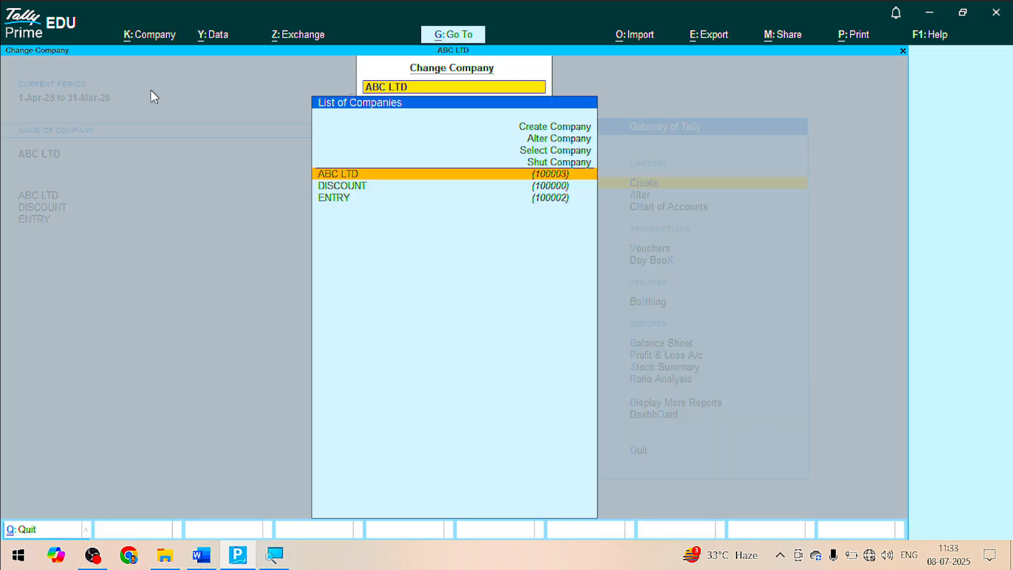
left_click(344, 190)
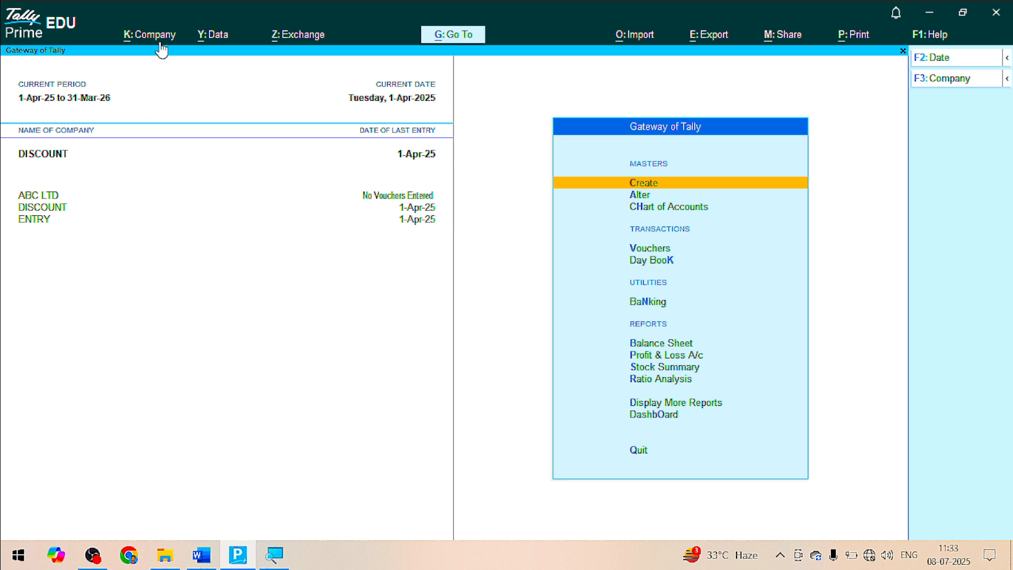
Switch through ENTRY, DISCOUNT and ABC LTD in the left panel, ending on ENTRY
left_click(34, 222)
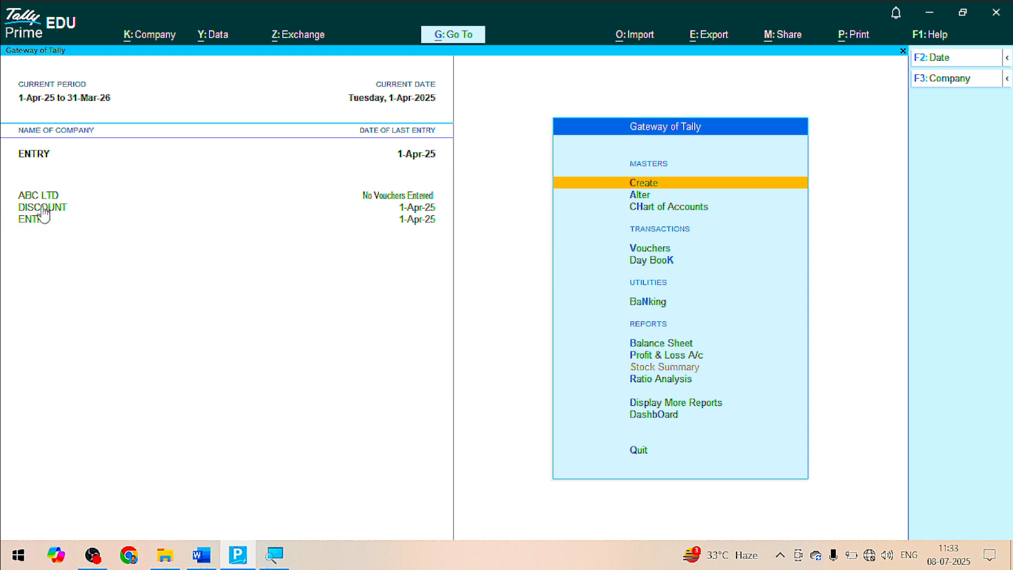
left_click(43, 208)
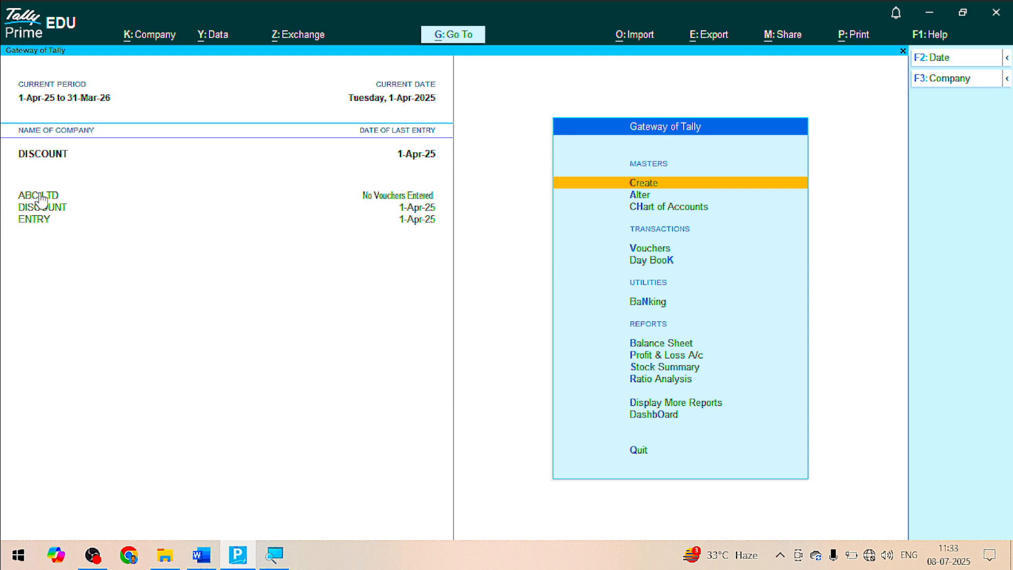
left_click(40, 196)
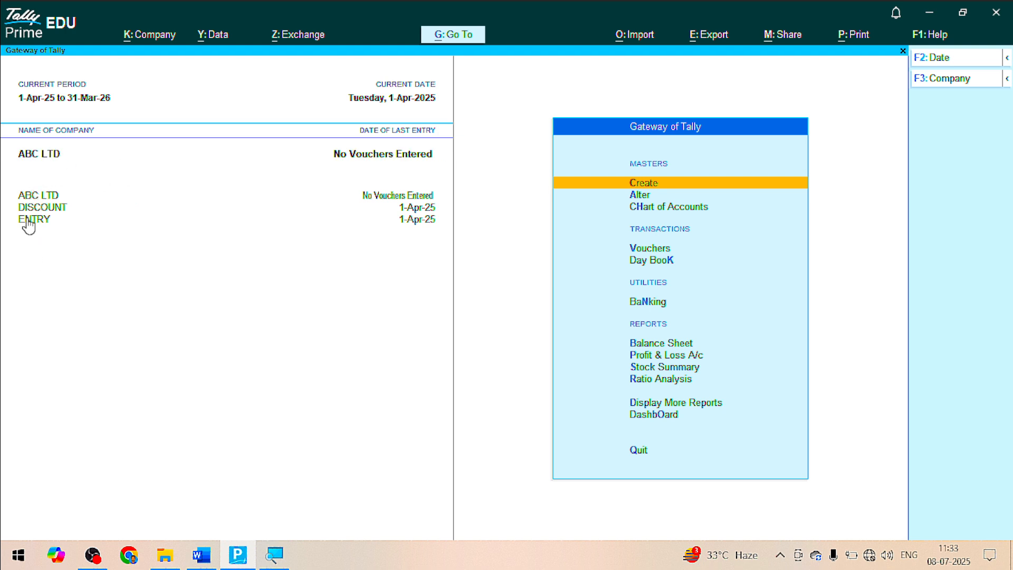
left_click(147, 36)
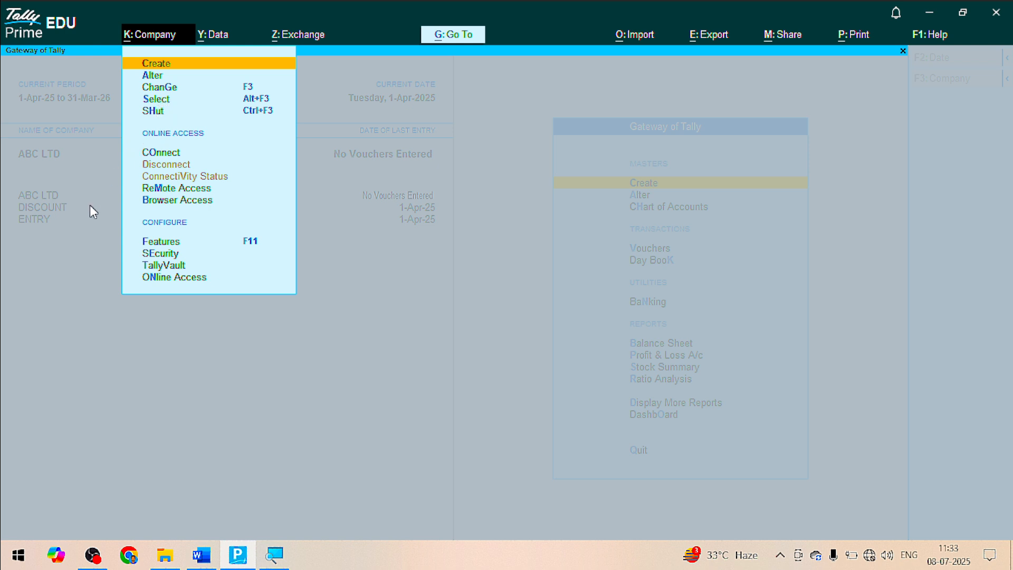
left_click(79, 271)
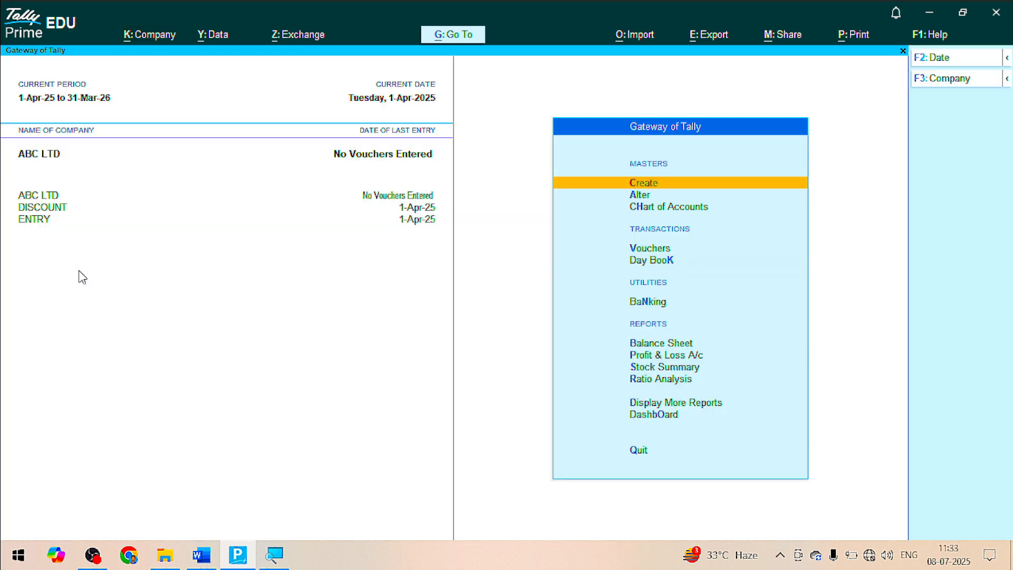
left_click(48, 220)
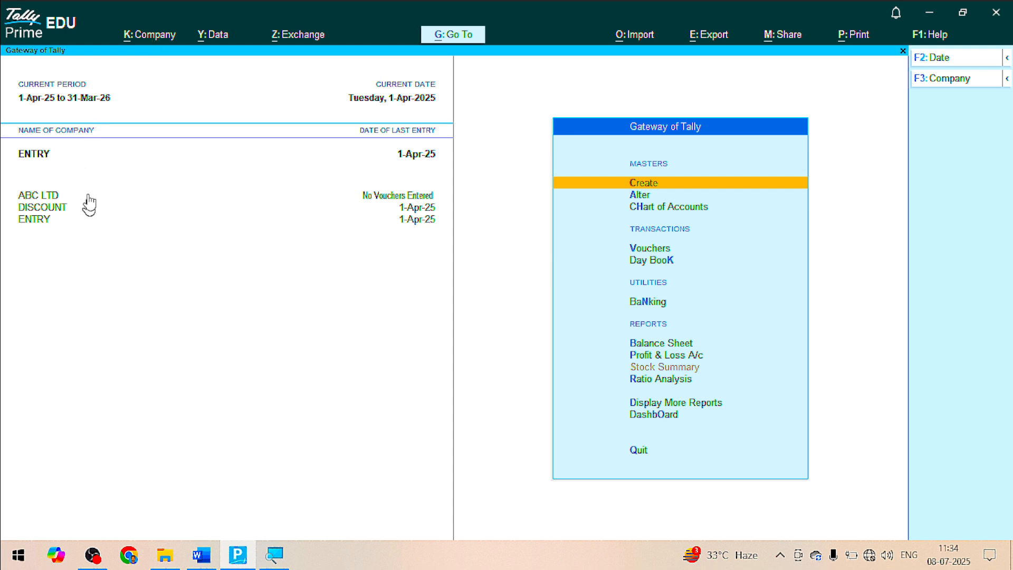
Shut the ENTRY company through Company > Shut
left_click(149, 32)
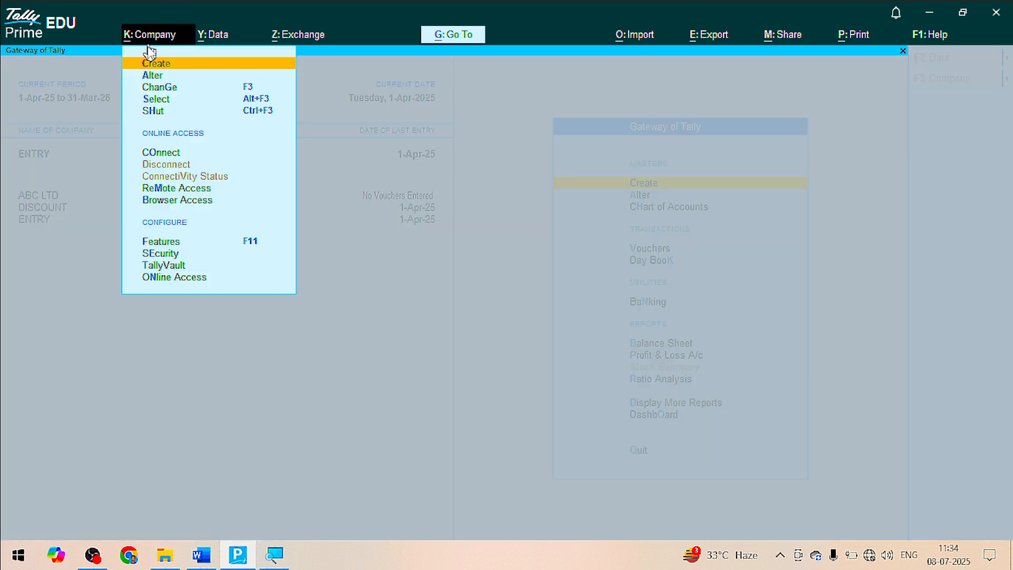
left_click(151, 112)
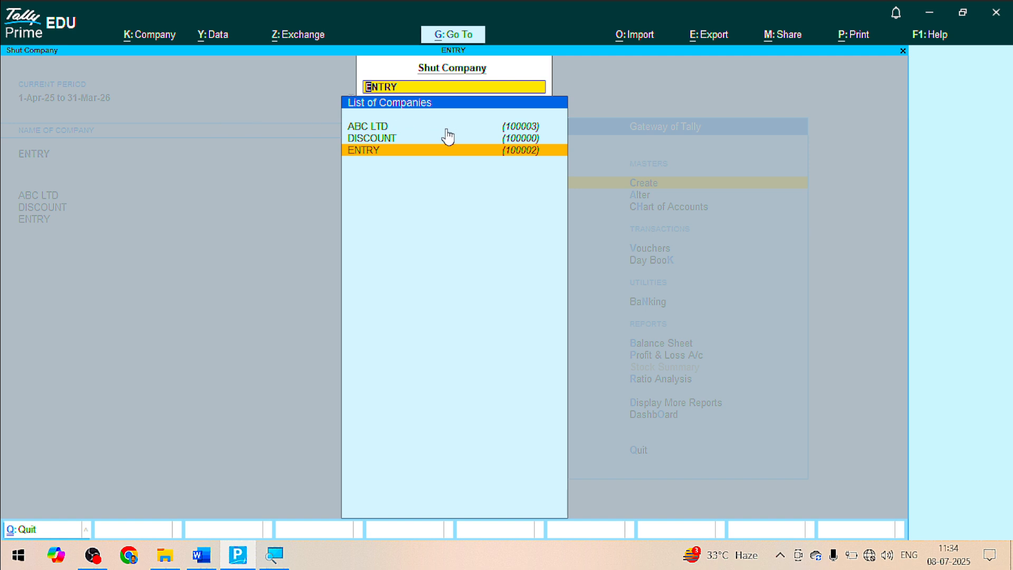
key("Return")
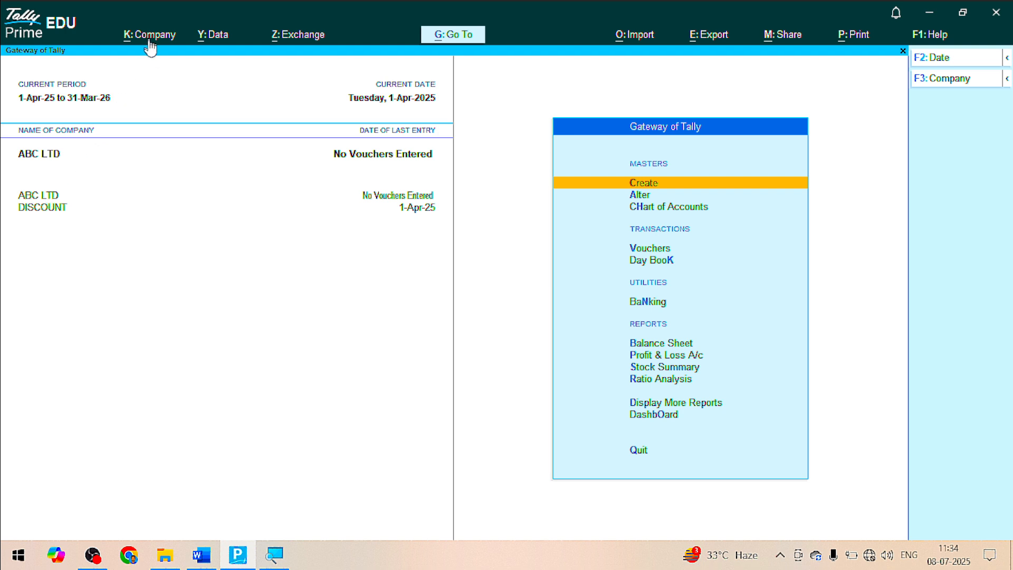
In Word, bold list lines 4–6 (SELECT, SHUT, CHANGE COMPANY), then go back to TallyPrime
key("alt+Tab")
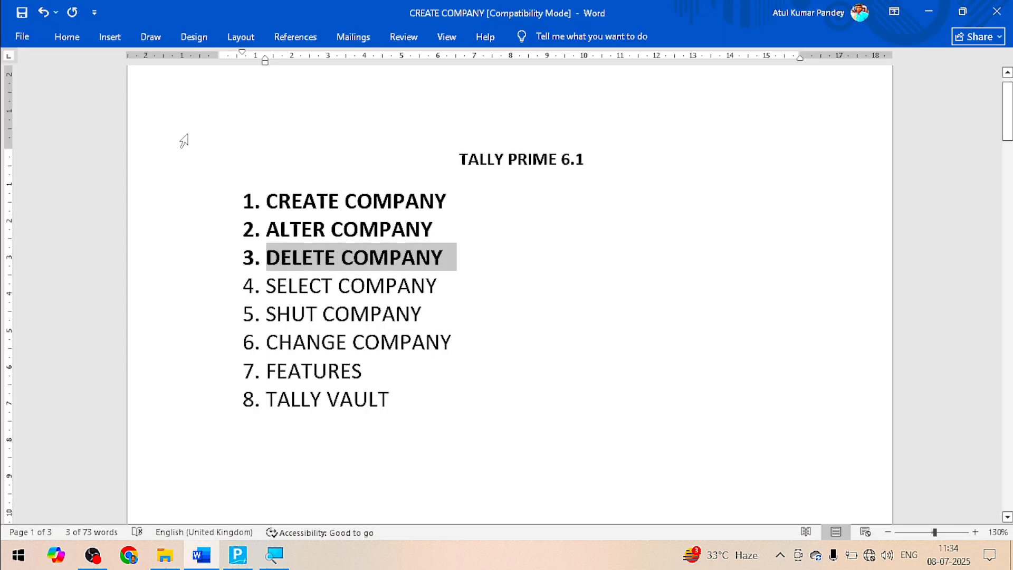
left_click_drag(464, 287, 266, 285)
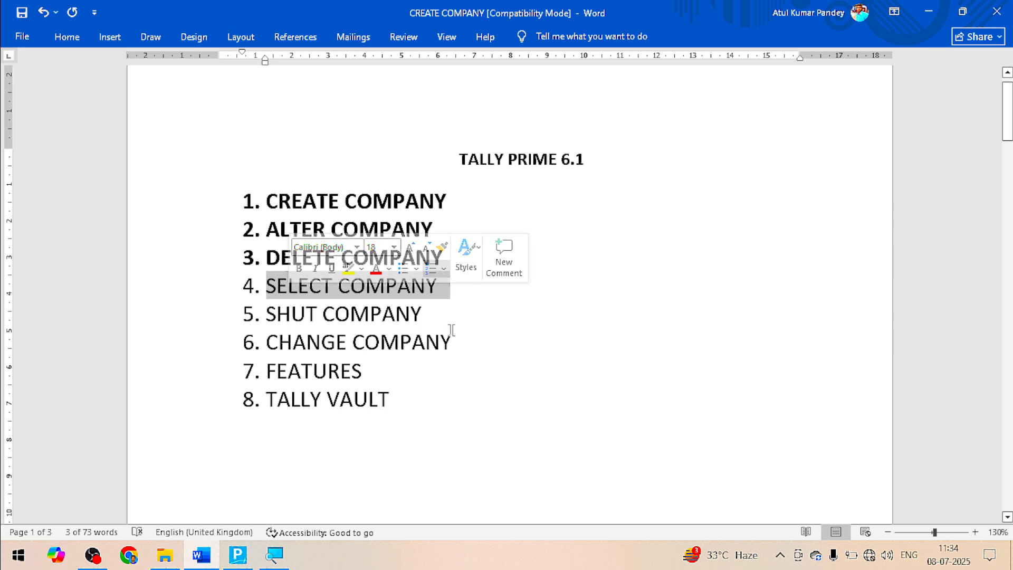
left_click_drag(452, 330, 269, 289)
left_click_drag(453, 344, 271, 292)
key("ctrl+b")
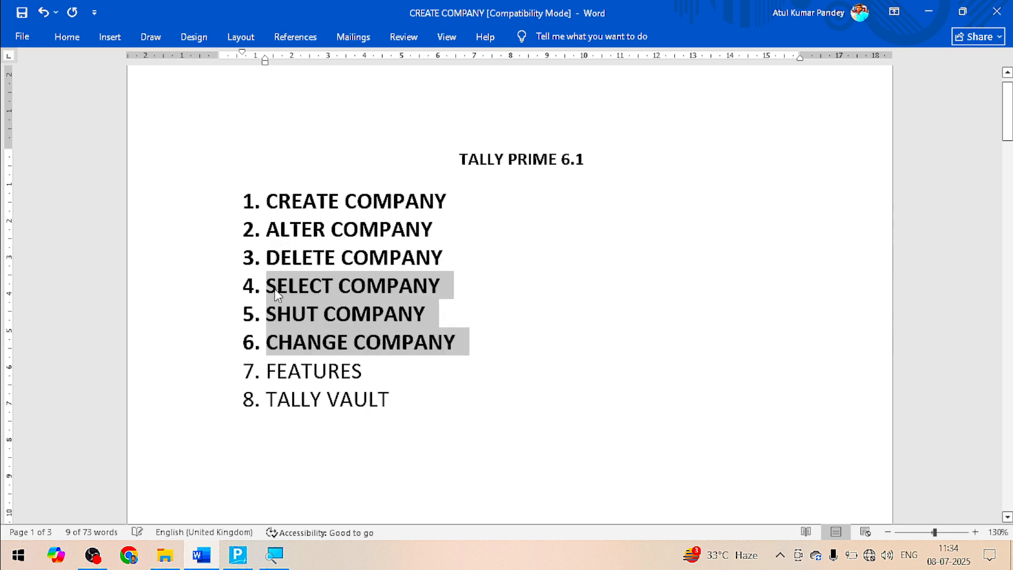
left_click(371, 378)
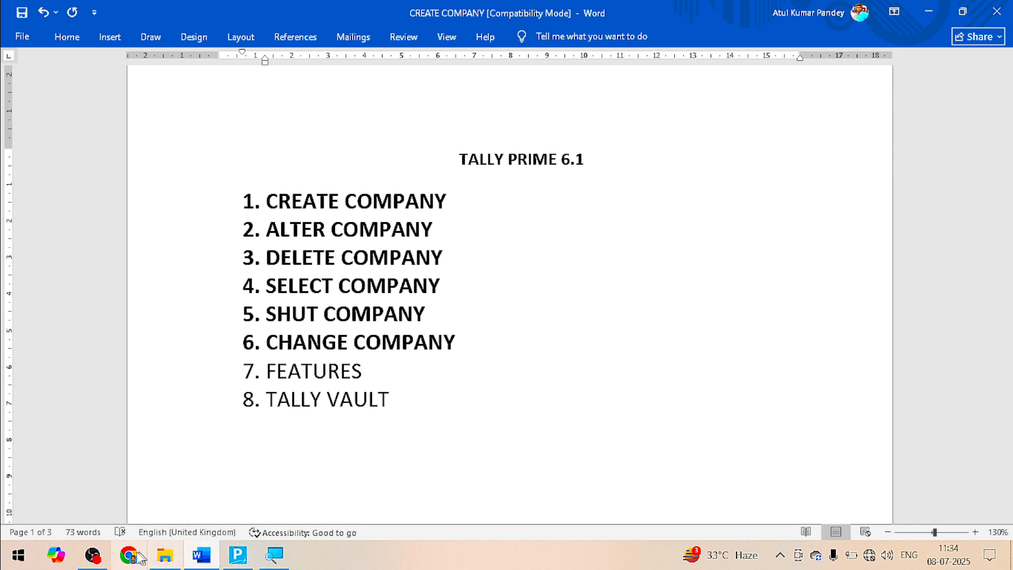
left_click(238, 555)
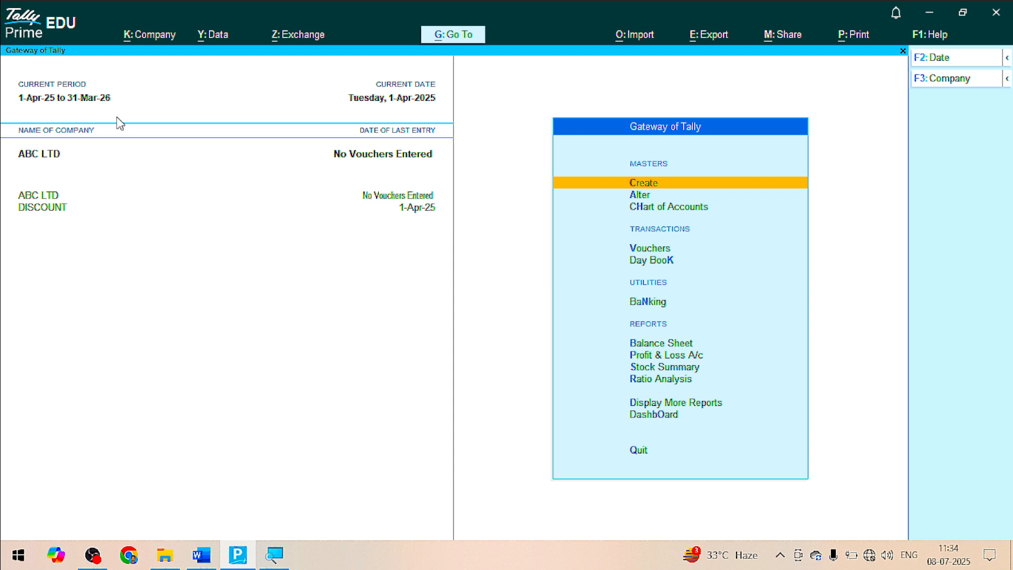
Open ABC LTD's company features and set Bill-wise entry to No
left_click(145, 36)
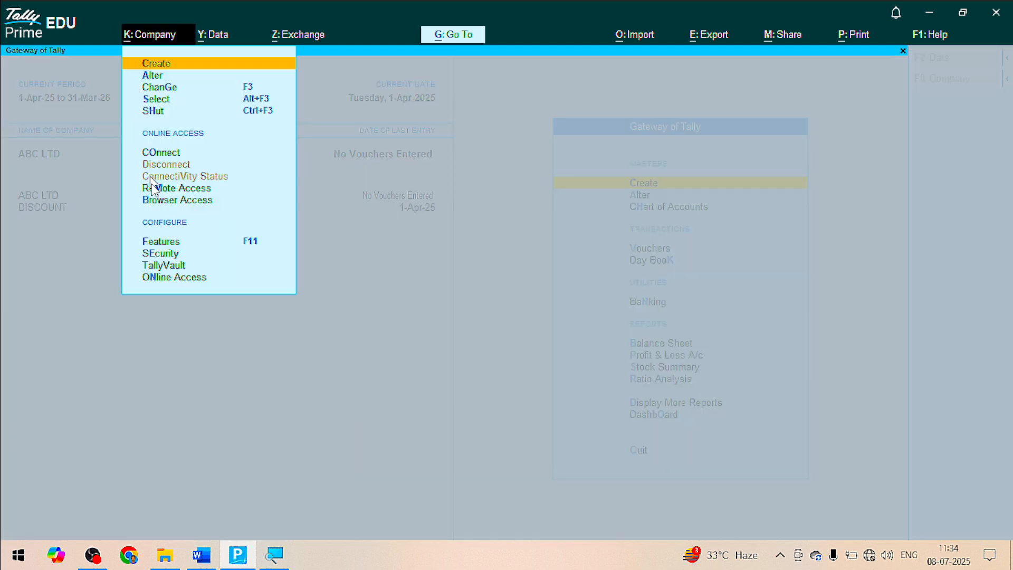
left_click(167, 242)
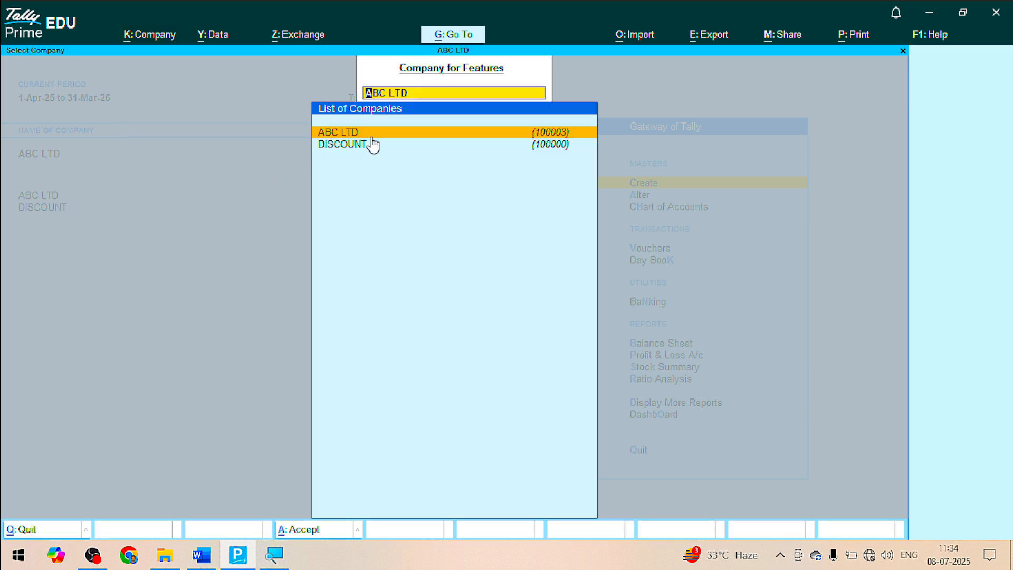
key("Return")
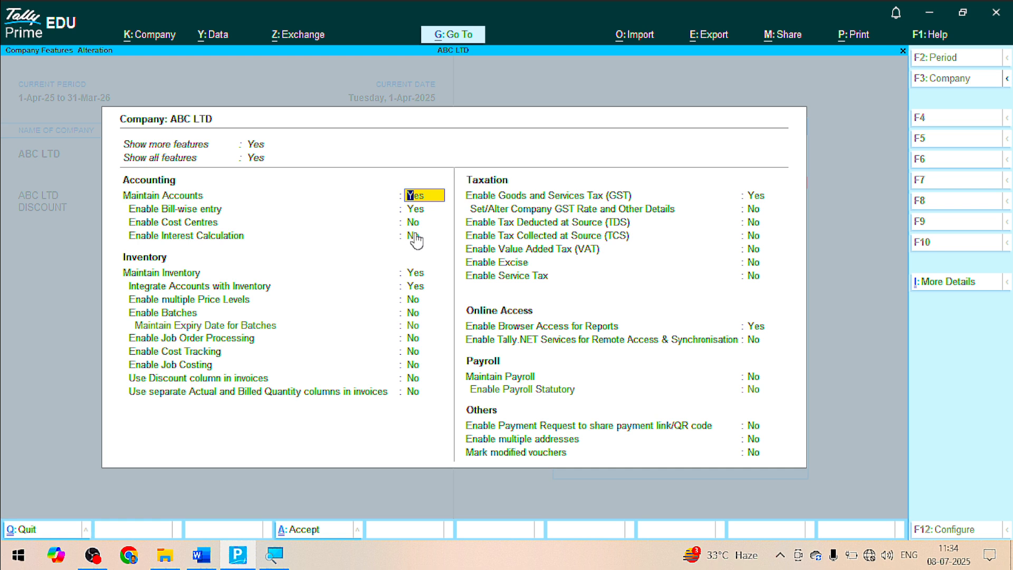
key("Return")
type("n")
key("Return")
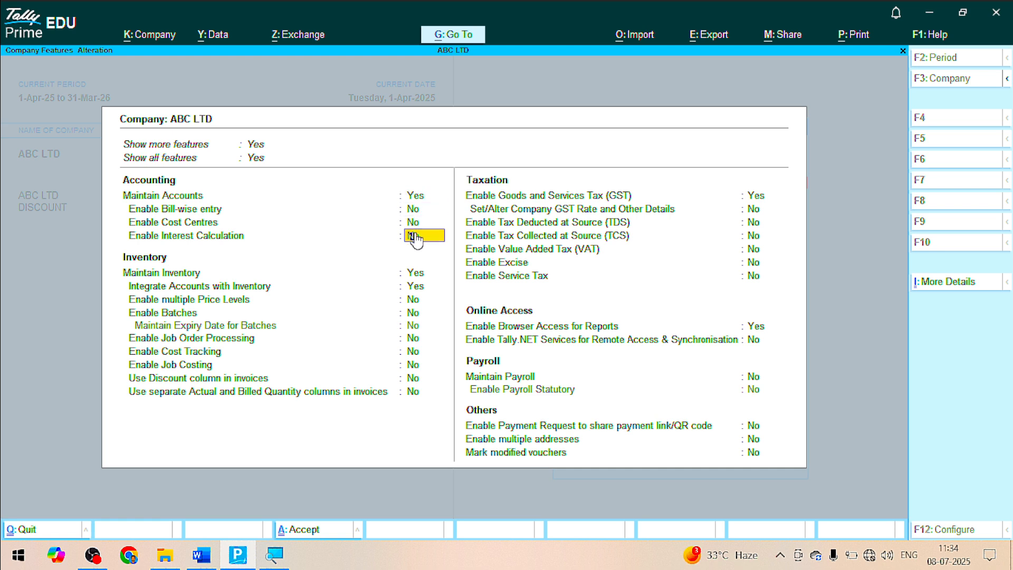
Set Maintain Inventory, GST and Browser Access to No, then save the features
key("Return")
type("n")
key("Return")
type("n")
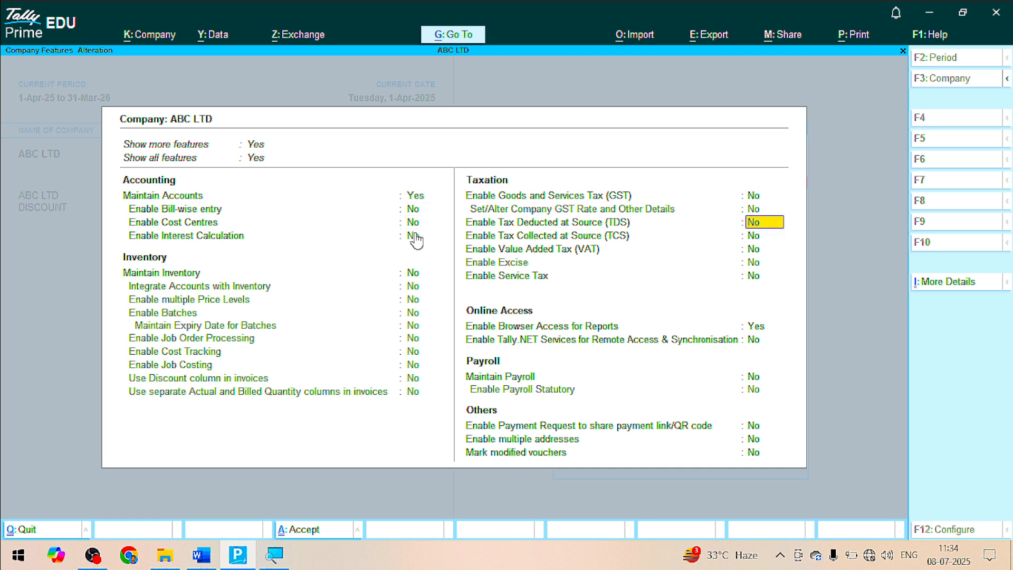
key("Return")
key("Return")
key("Return")
key("Return")
key("Return")
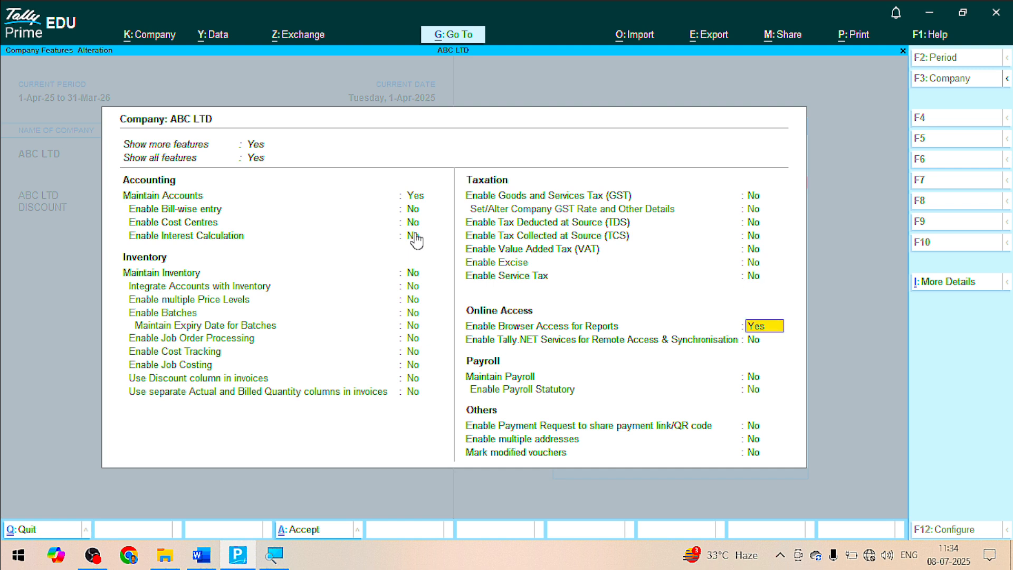
type("n")
key("ctrl")
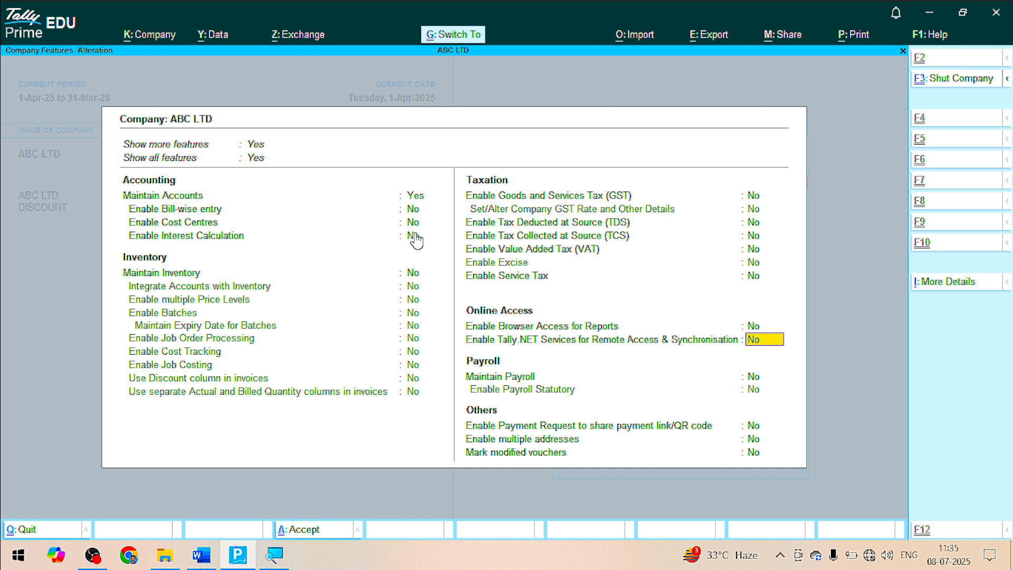
key("ctrl+a")
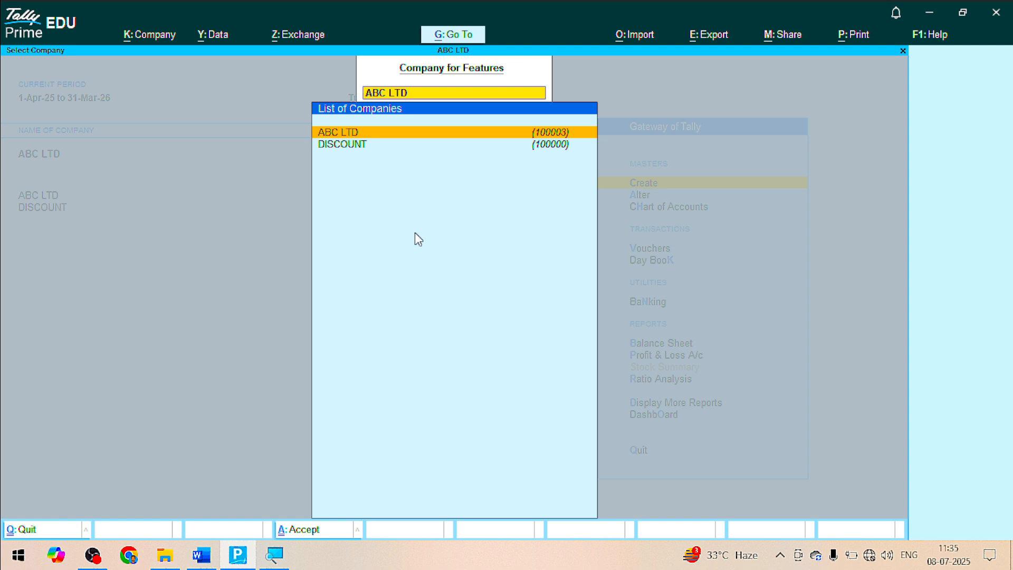
key("Escape")
key("Escape")
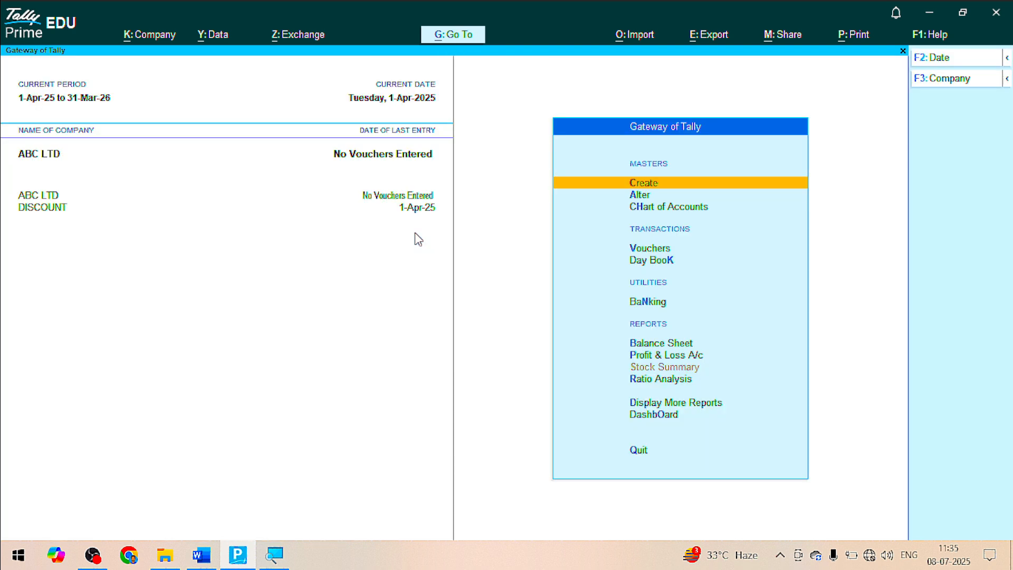
Bold the FEATURES and TALLY VAULT lines in the Word topic list, then return to TallyPrime
key("alt+Tab")
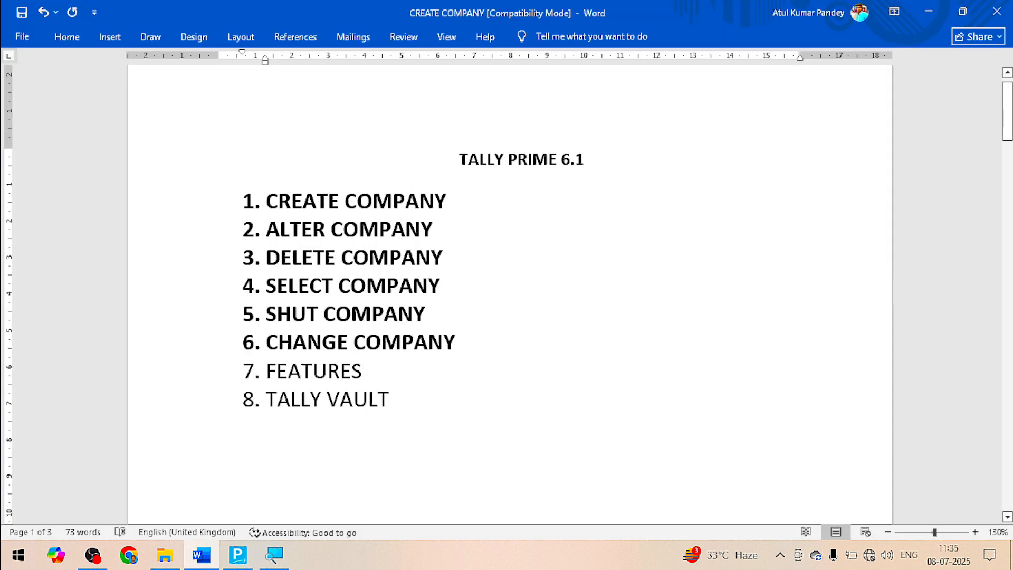
left_click_drag(372, 370, 267, 371)
key("ctrl+b")
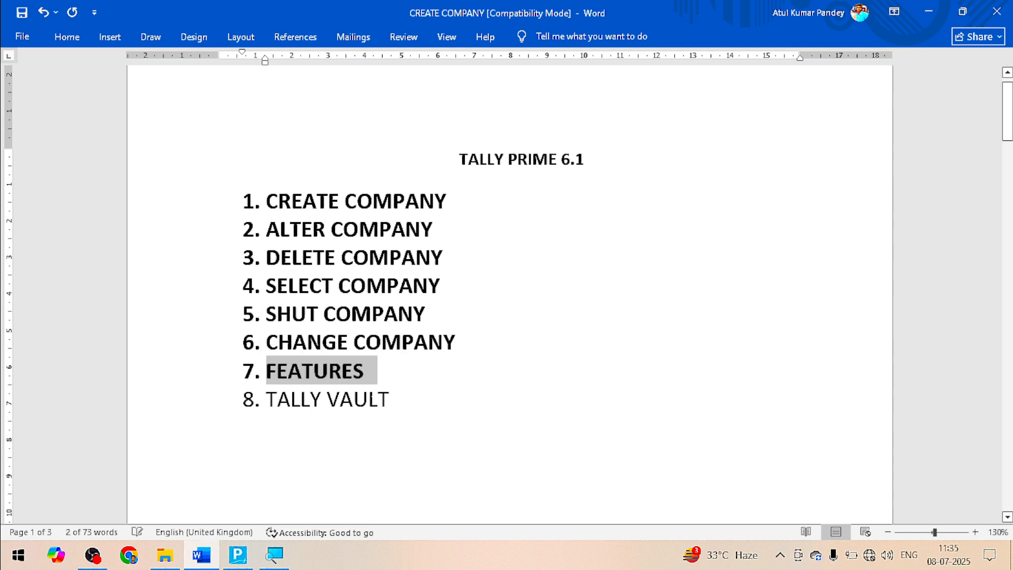
left_click_drag(404, 399, 266, 401)
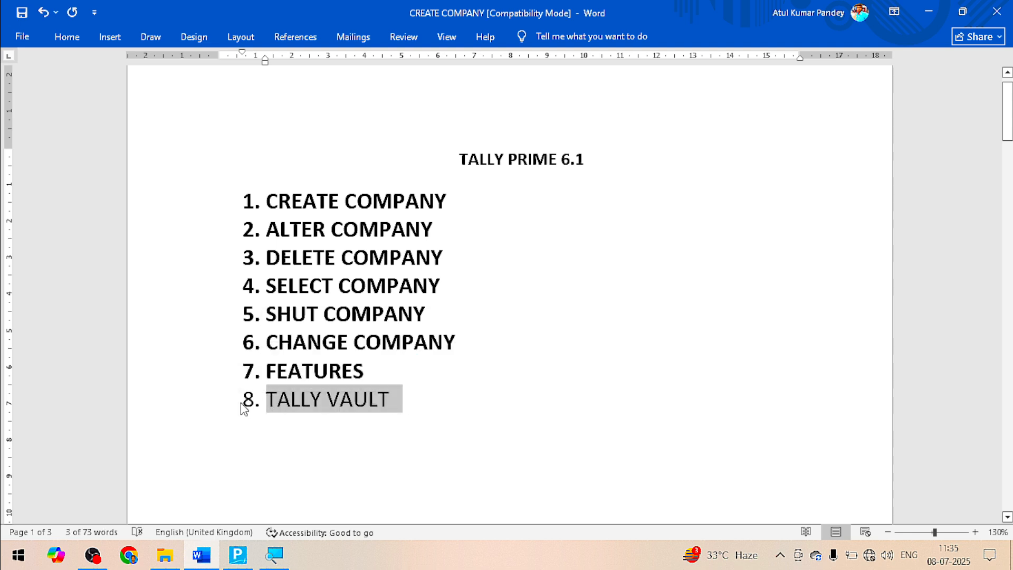
key("ctrl+b")
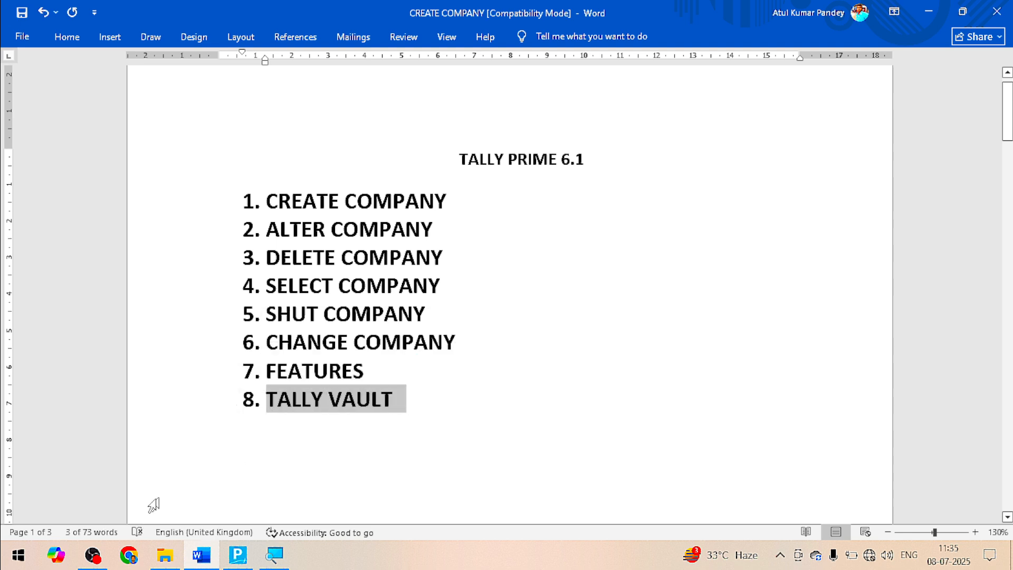
left_click(237, 554)
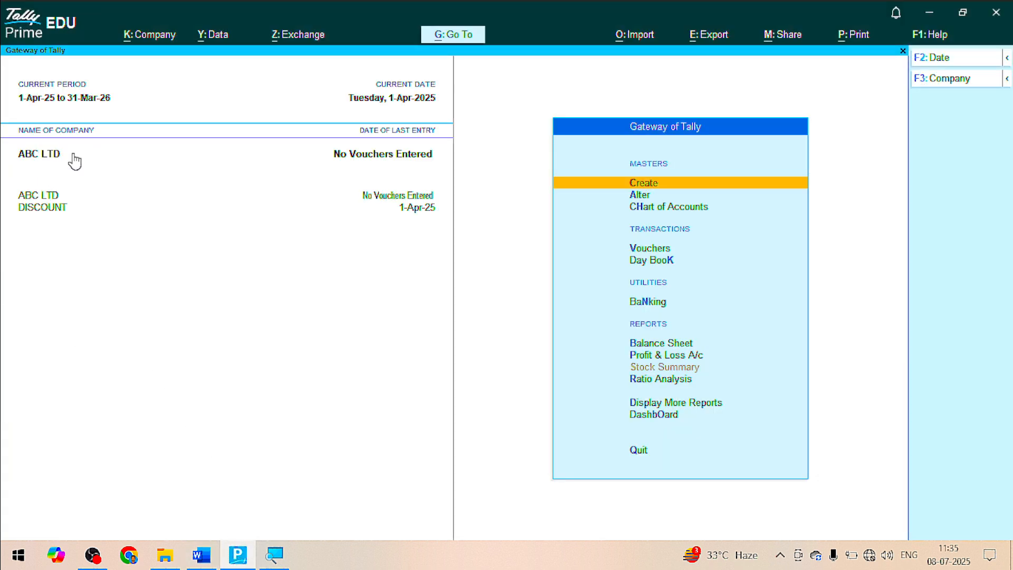
Set up a TallyVault password for ABC LTD, entering and confirming the password
left_click(155, 37)
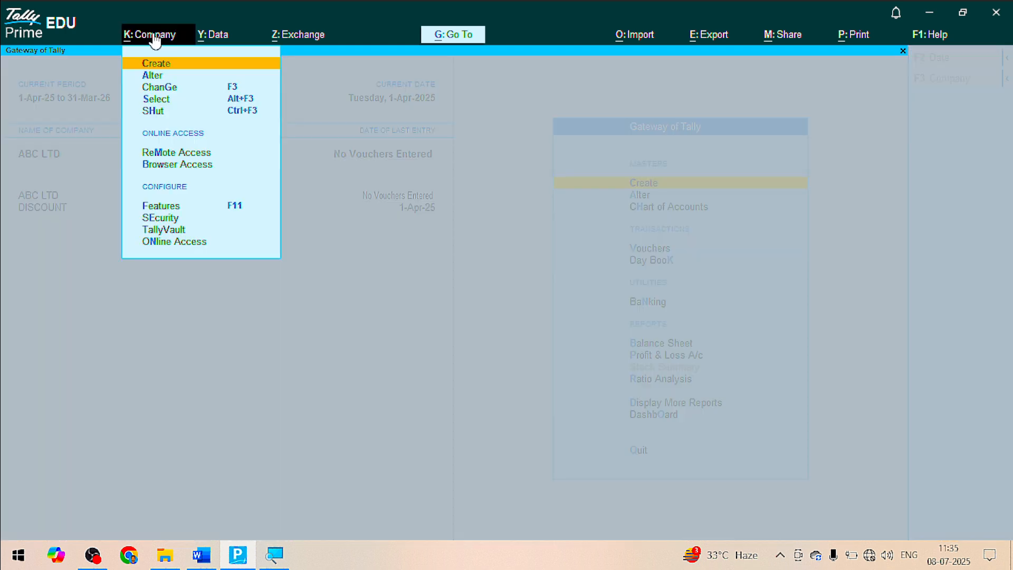
left_click(159, 227)
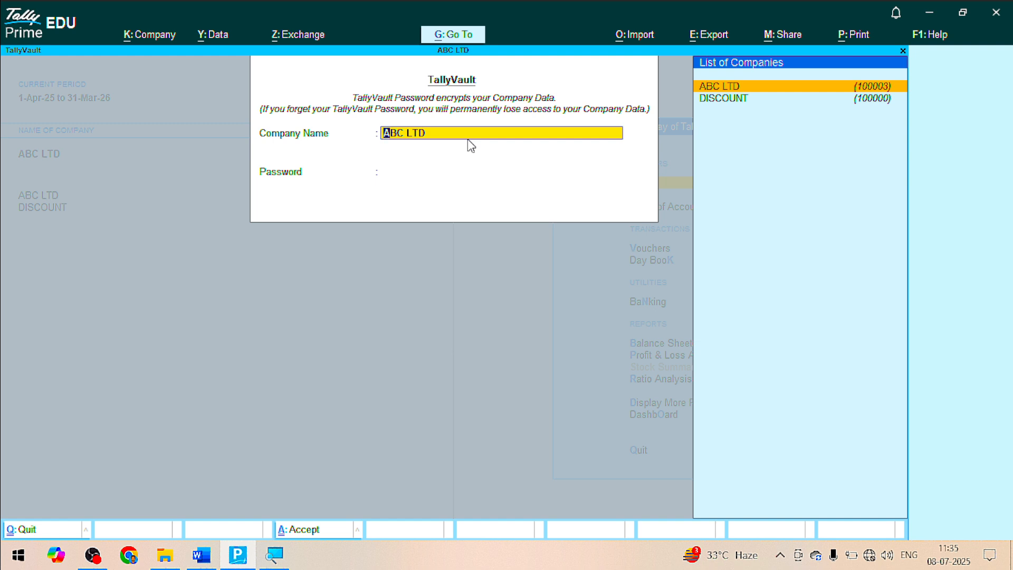
key("Return")
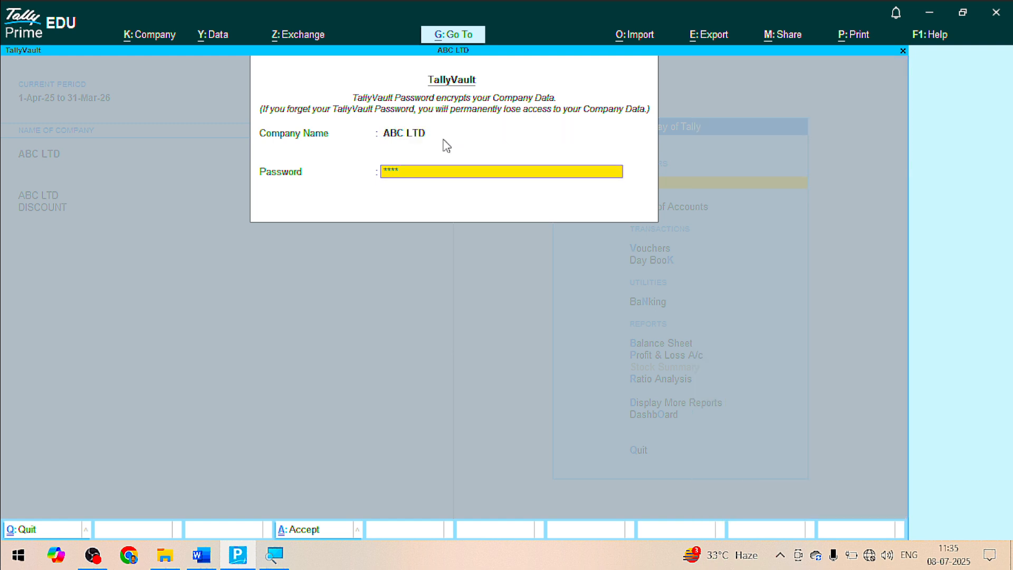
key("Return")
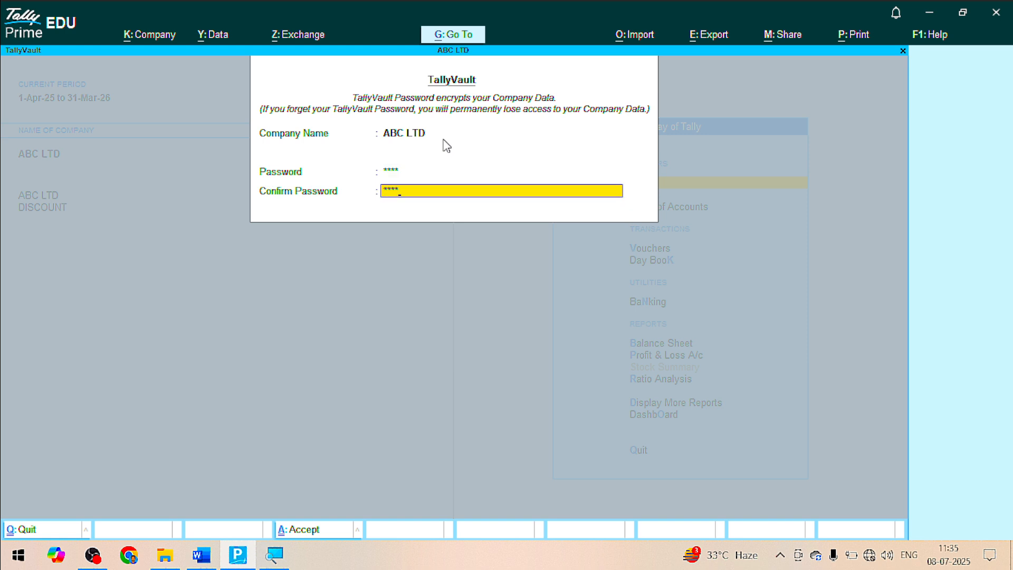
key("Return")
key("Return")
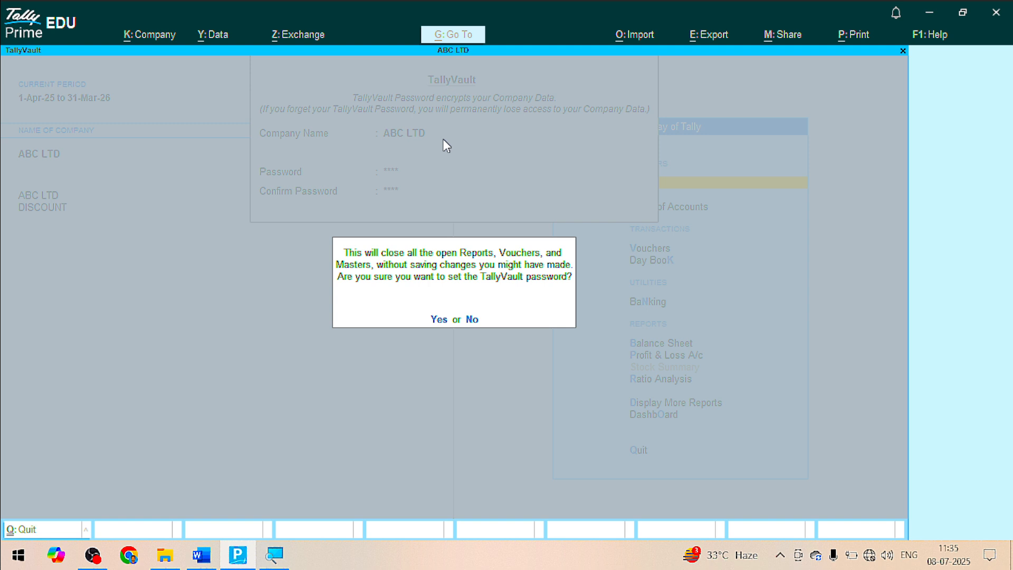
key("Return")
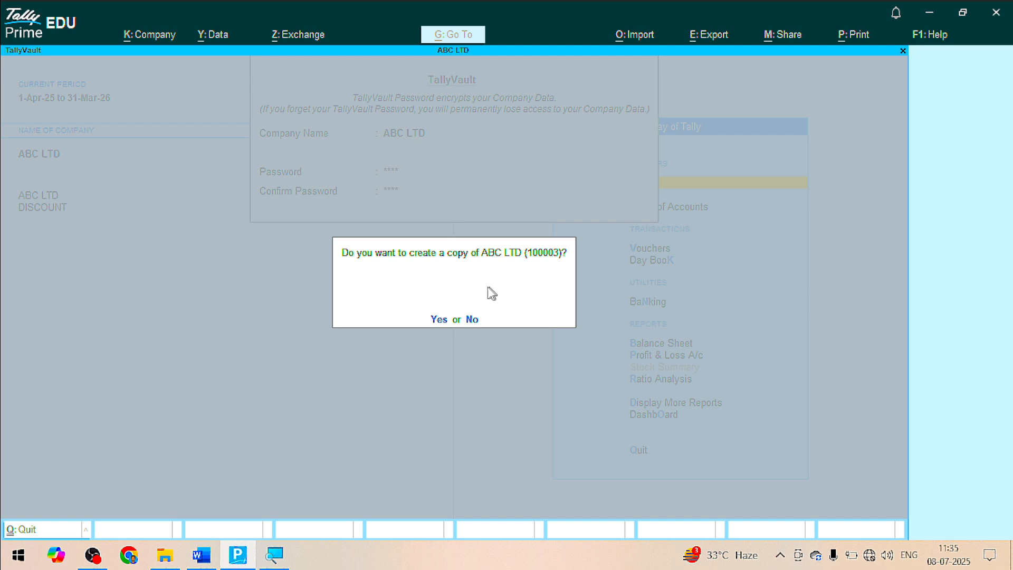
Create the encrypted copy of ABC LTD, reload it with the vault password, and return to Word
left_click(438, 320)
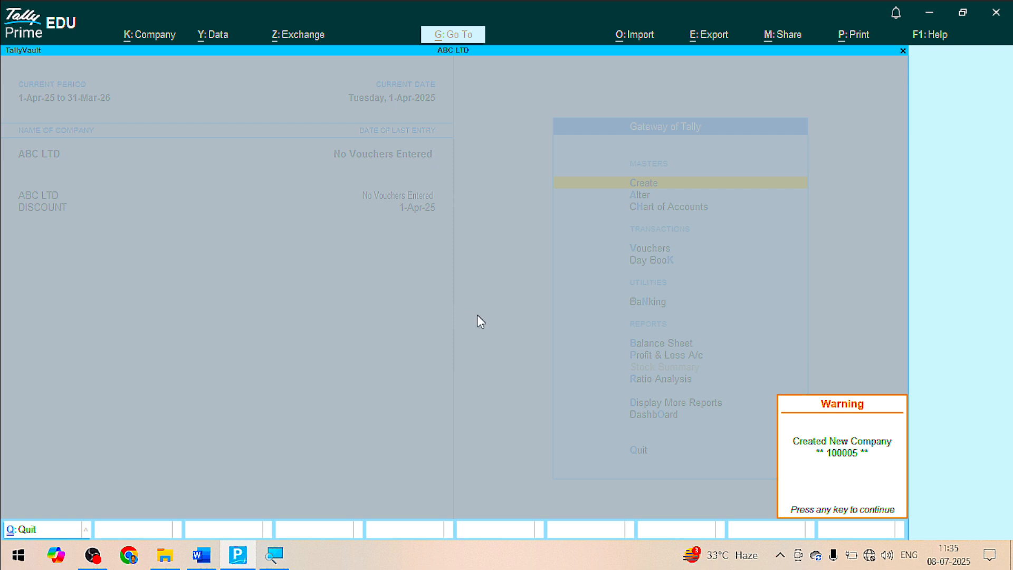
key("Return")
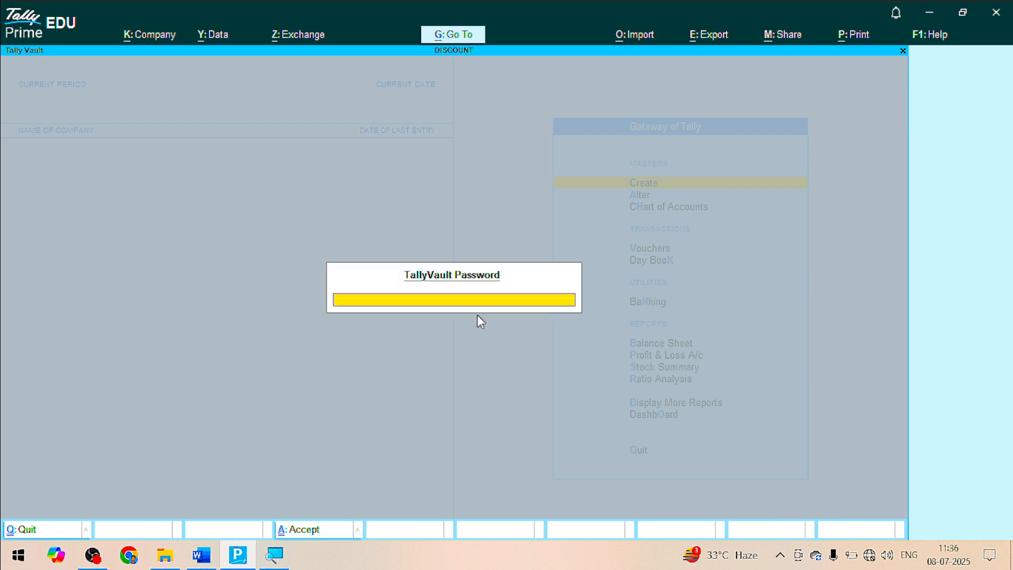
key("Return")
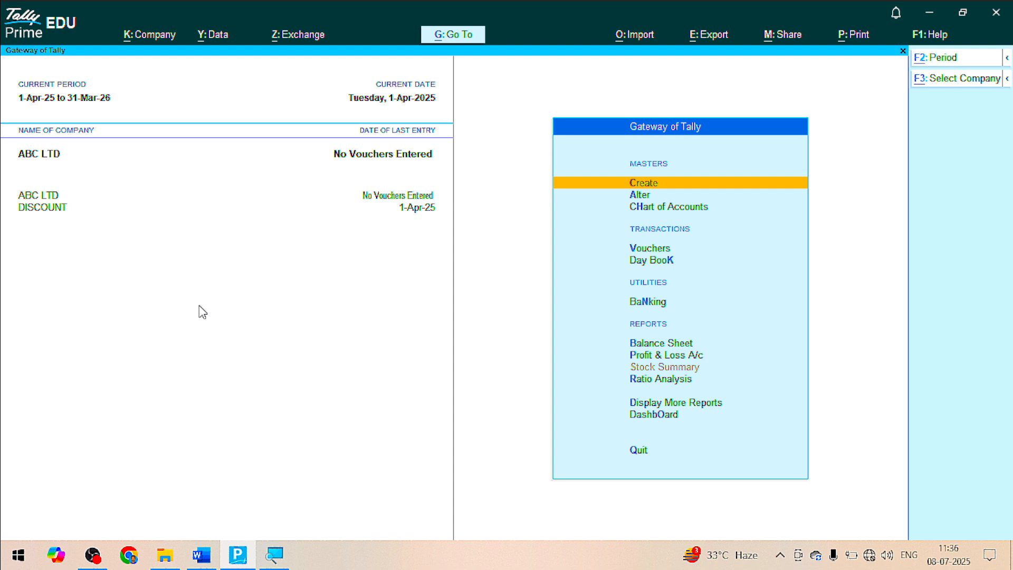
key("alt+Tab")
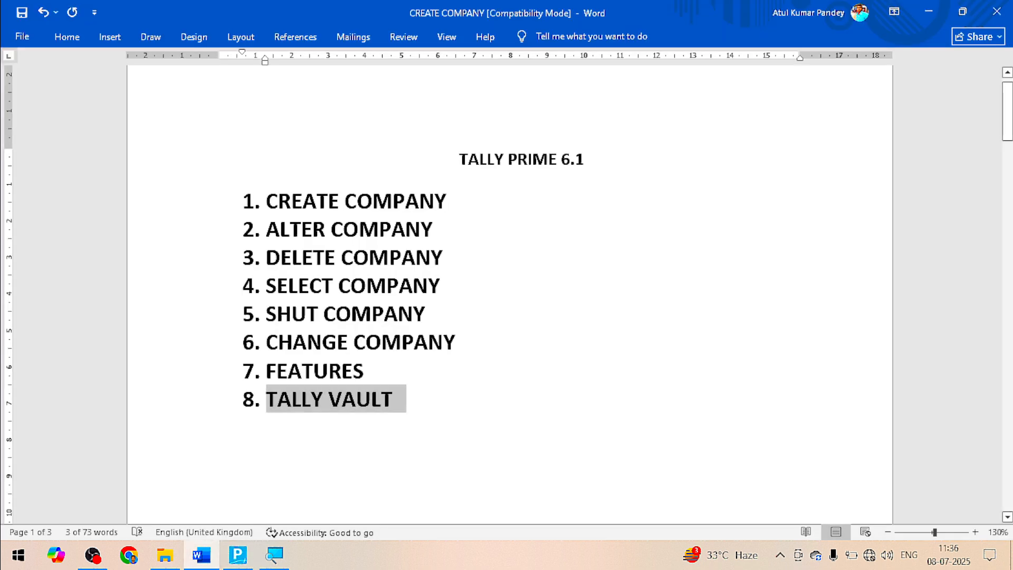
left_click(418, 398)
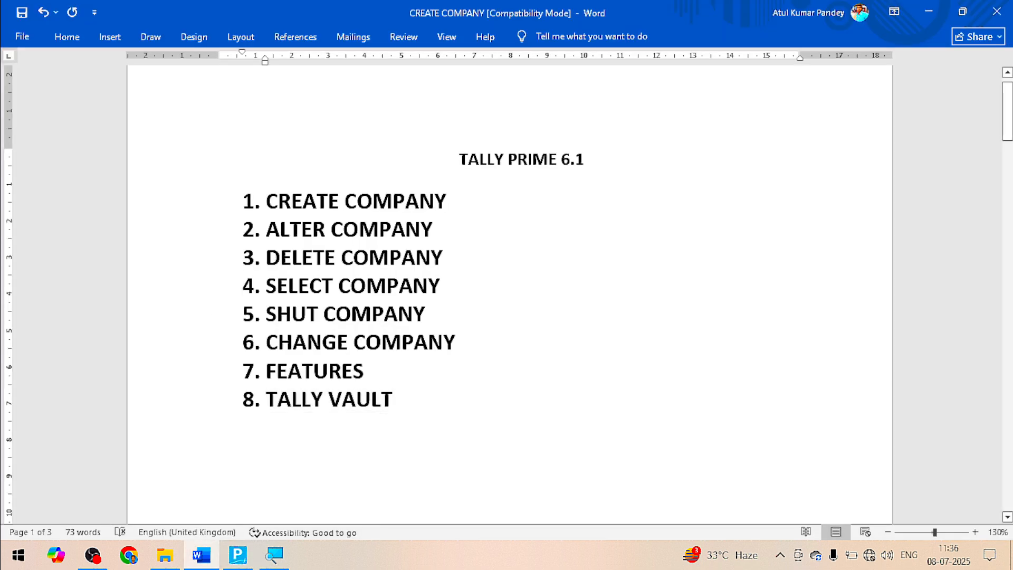